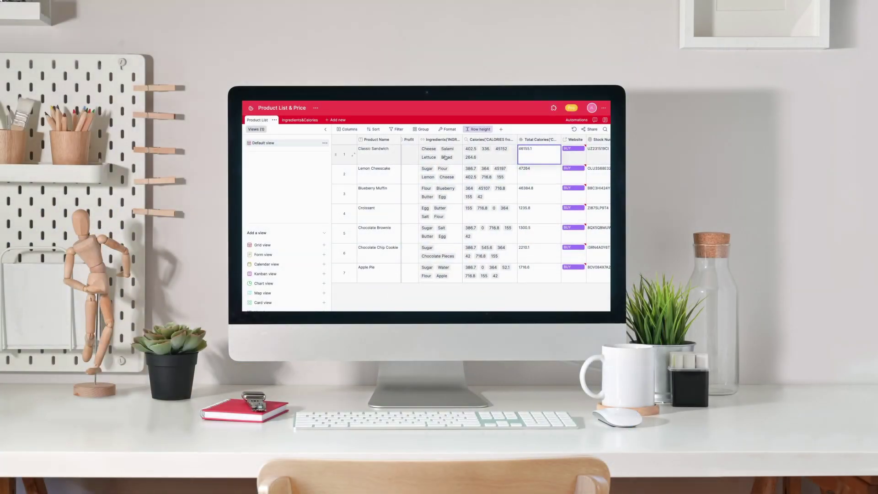
Check the first product's calorie values and remove Apple from Apple Pie's ingredients
click(446, 157)
click(484, 158)
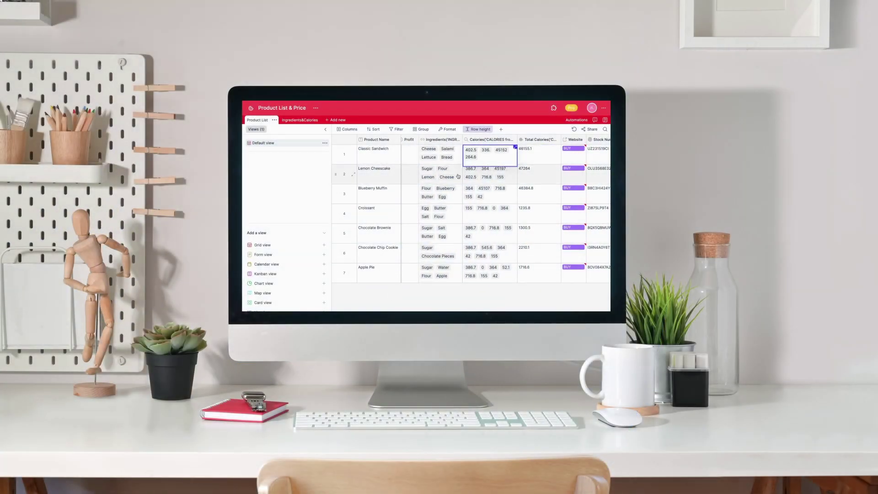
click(439, 280)
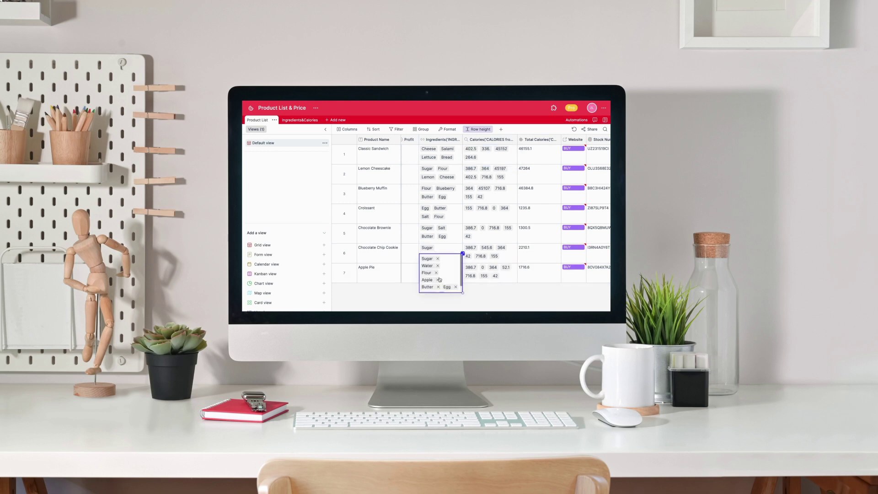
click(438, 280)
Scroll across the table's columns, then return to the workspace dashboard
scroll(444, 228, right, 3)
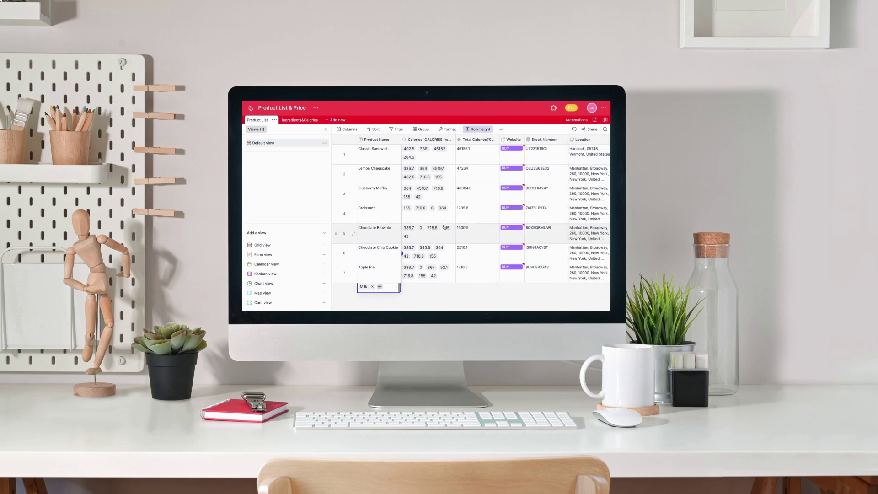
scroll(443, 227, right, 8)
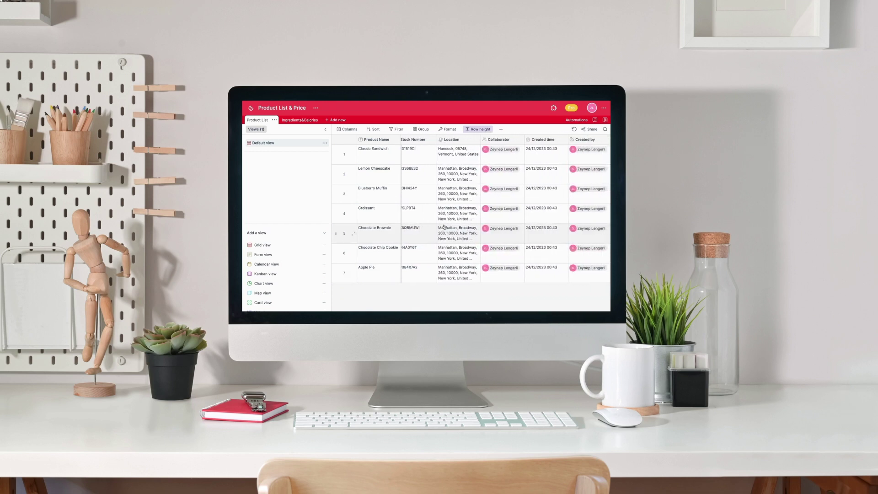
scroll(444, 227, right, 4)
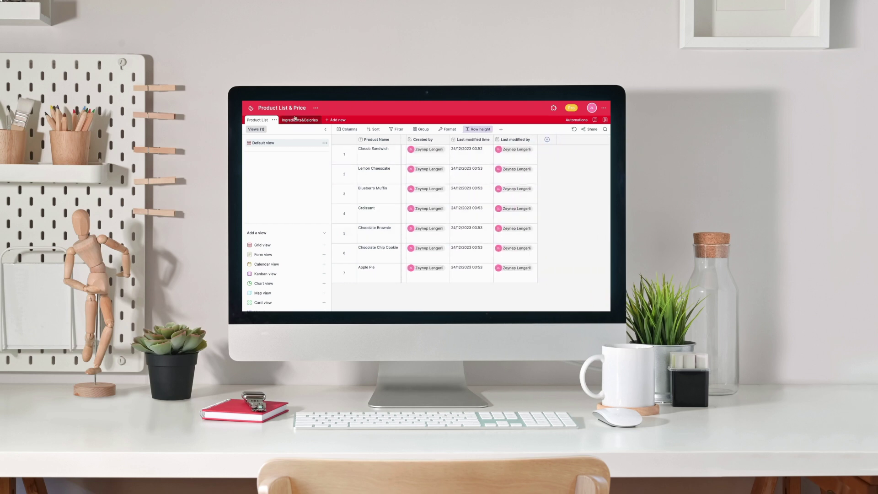
click(251, 109)
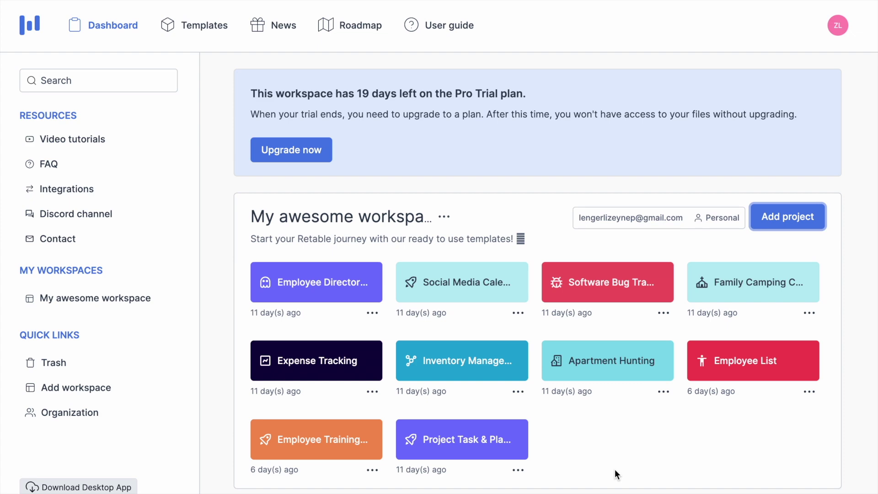
Start a new project from an imported file, choosing Product List & Price.xlsx
click(614, 474)
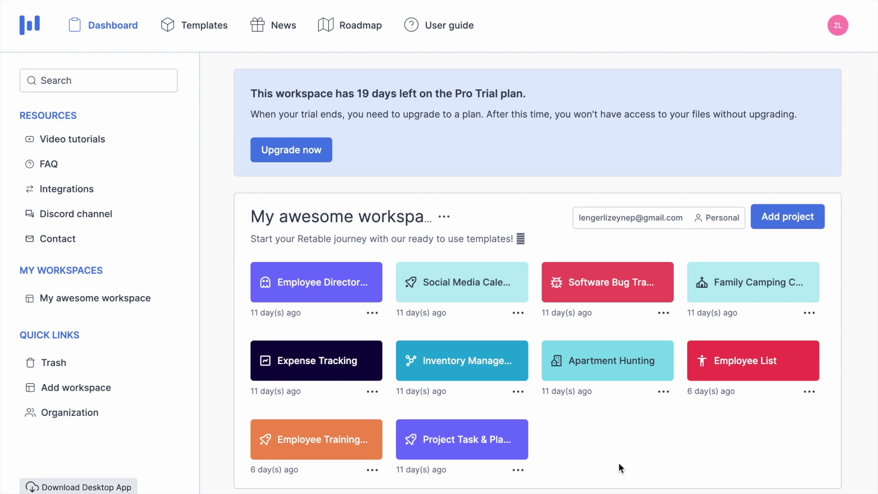
click(793, 227)
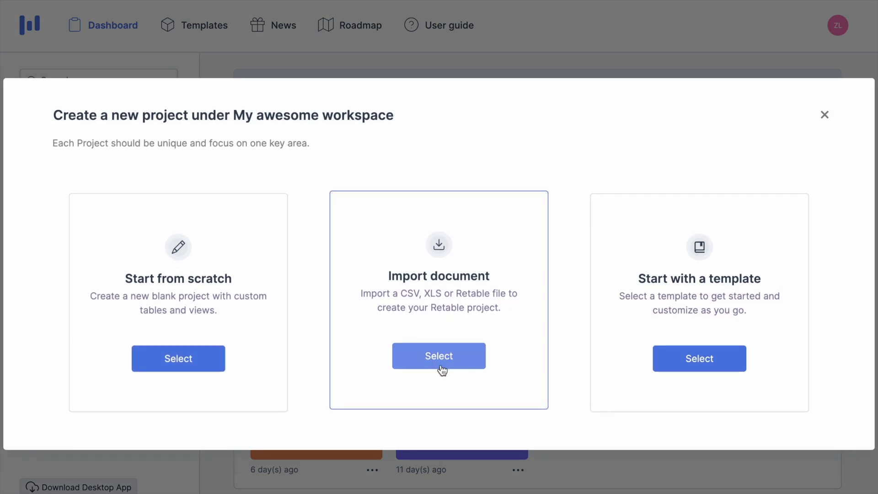
click(442, 366)
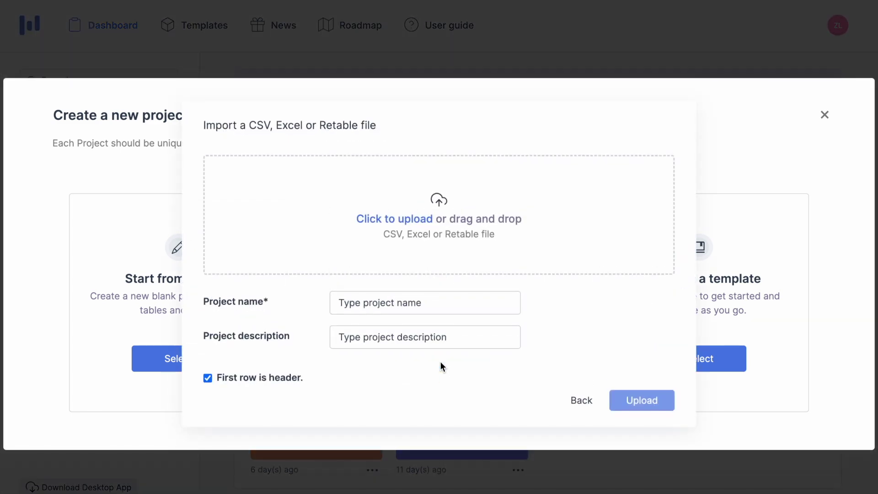
click(402, 230)
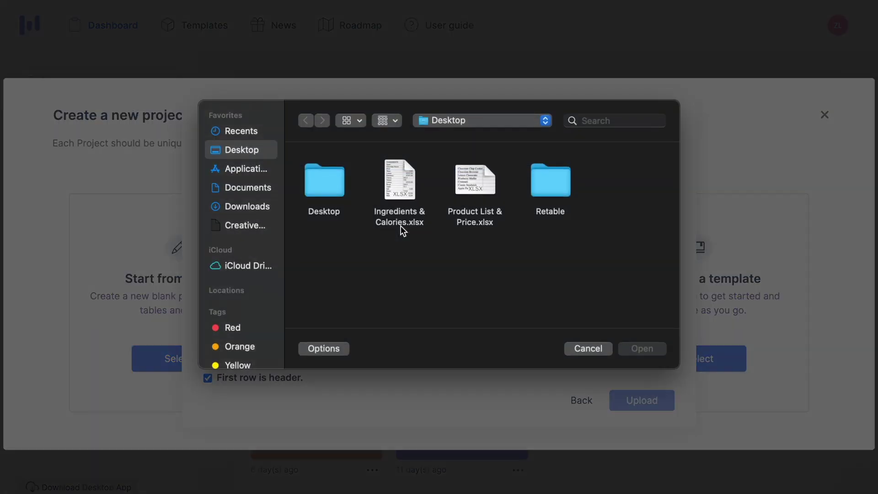
click(487, 188)
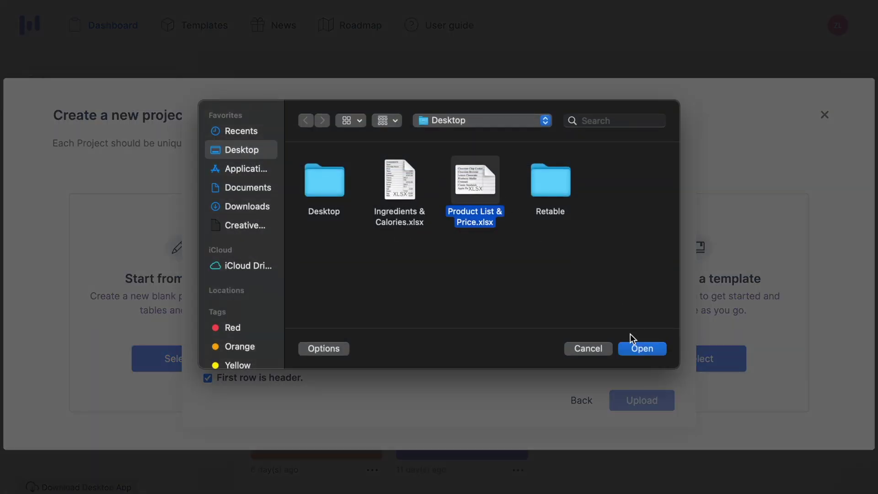
click(636, 348)
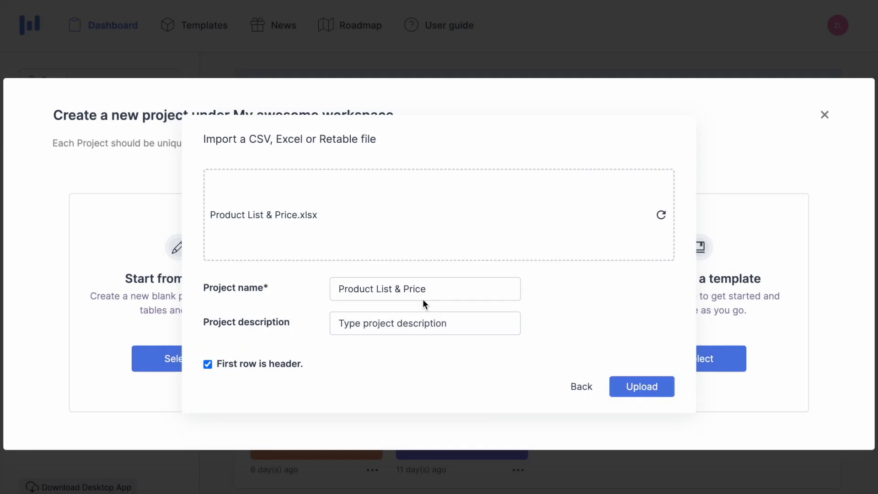
Set the project description to Product Information and upload the file
click(404, 320)
click(445, 380)
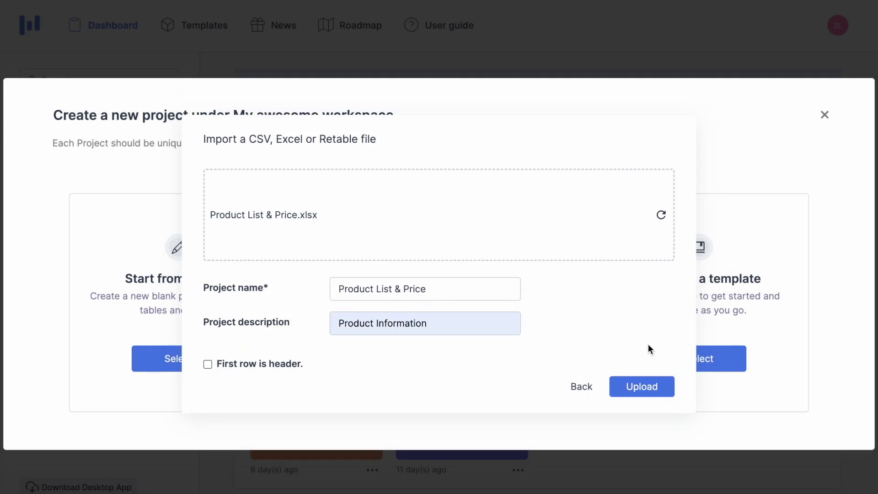
click(663, 398)
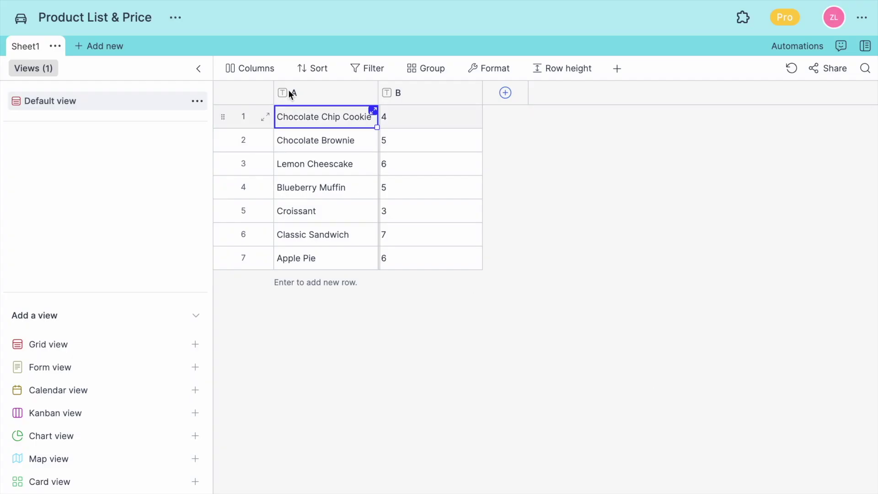
Give the project a red colour and a cookie icon
click(175, 17)
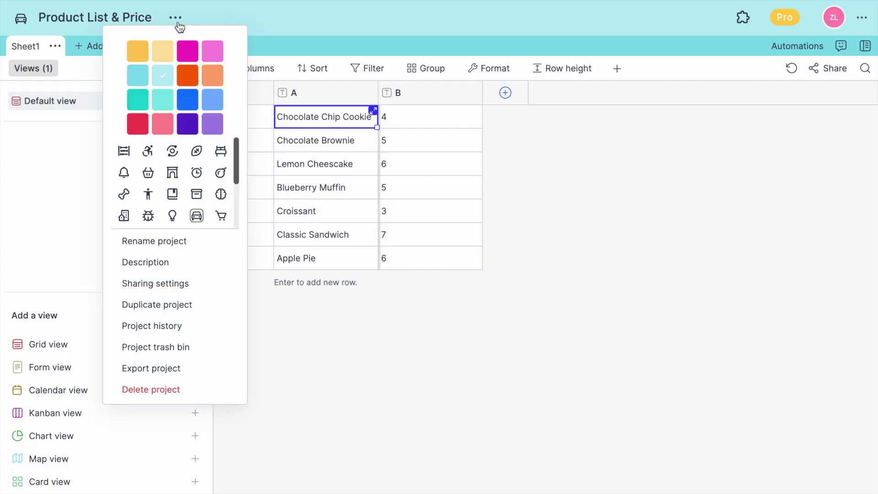
click(146, 125)
scroll(219, 181, down, 2)
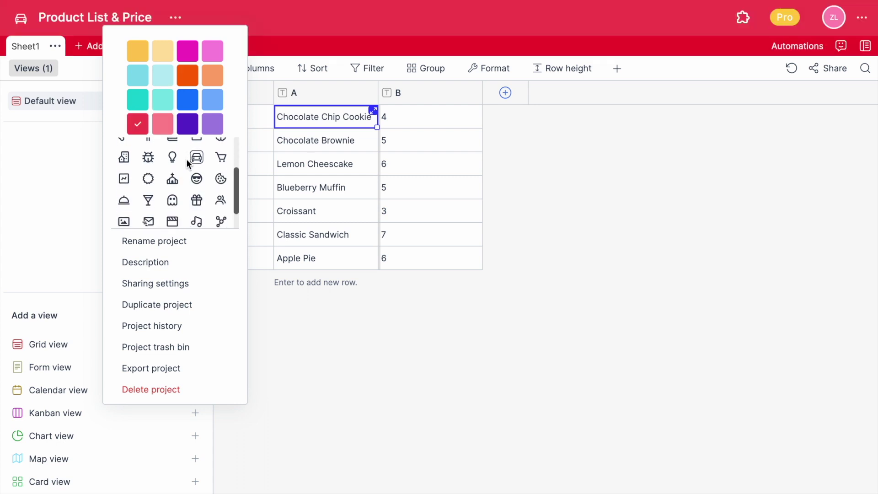
click(223, 180)
click(312, 306)
Rename Sheet1 to Product List
double_click(45, 47)
text(Product List)
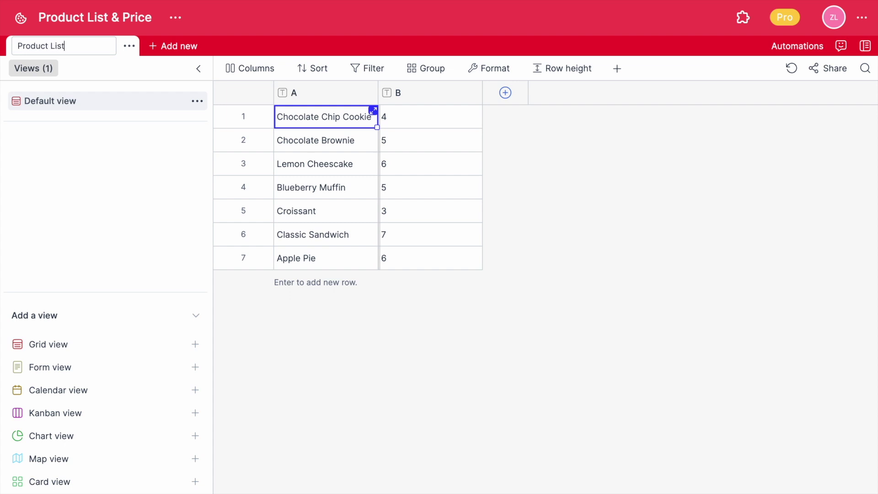
key(Return)
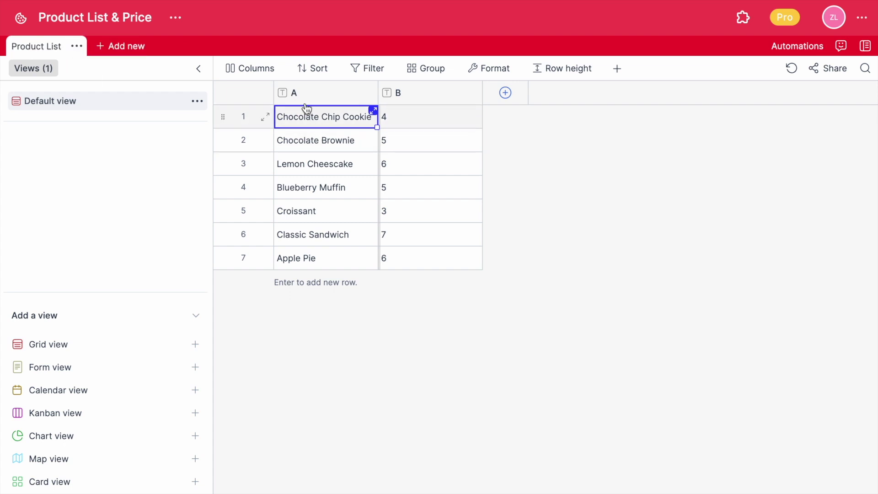
click(304, 92)
Retitle column A Product Name and make column B a Product Price currency column, symbol placed right
text(Product Name)
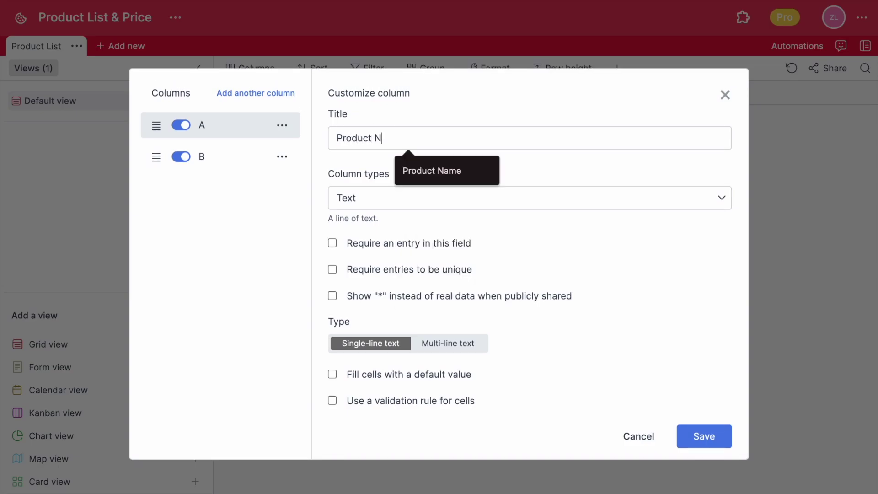
click(695, 440)
click(399, 93)
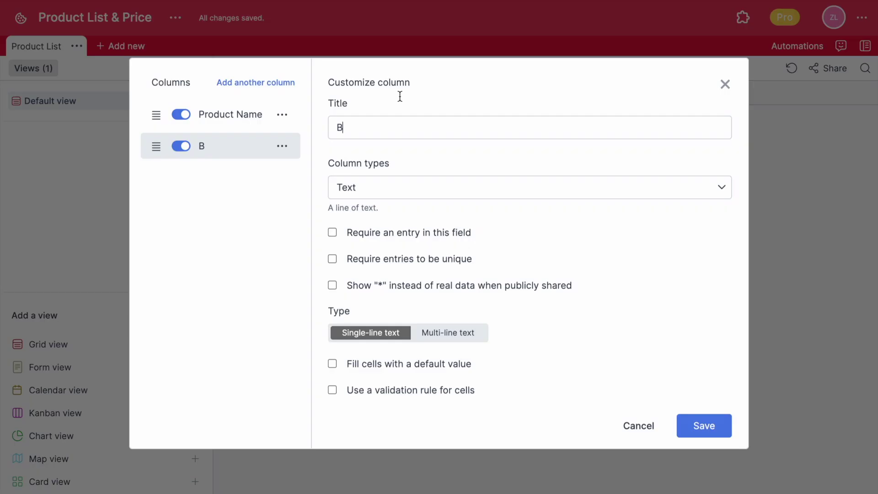
text(Product )
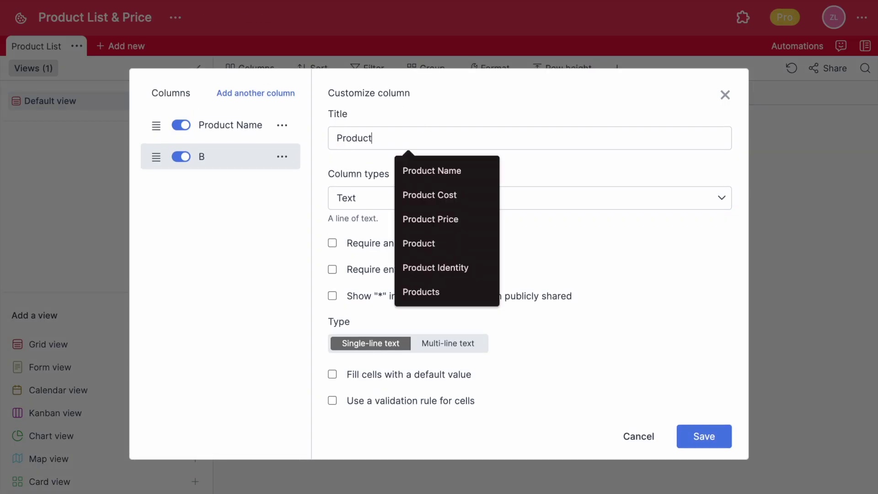
text(Pric)
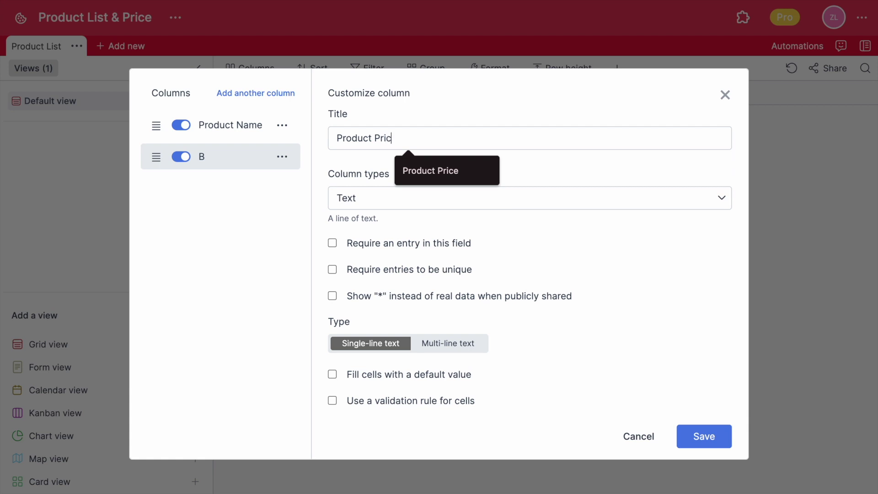
text(e)
click(447, 207)
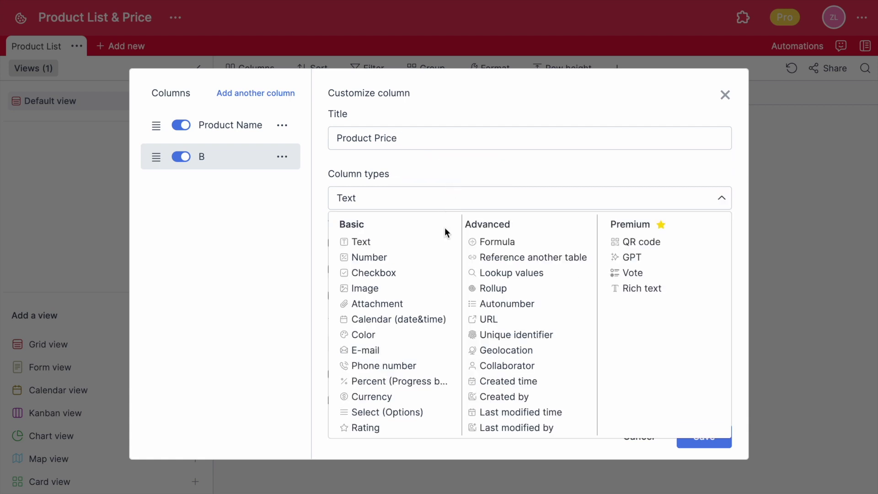
click(388, 397)
click(423, 424)
click(387, 478)
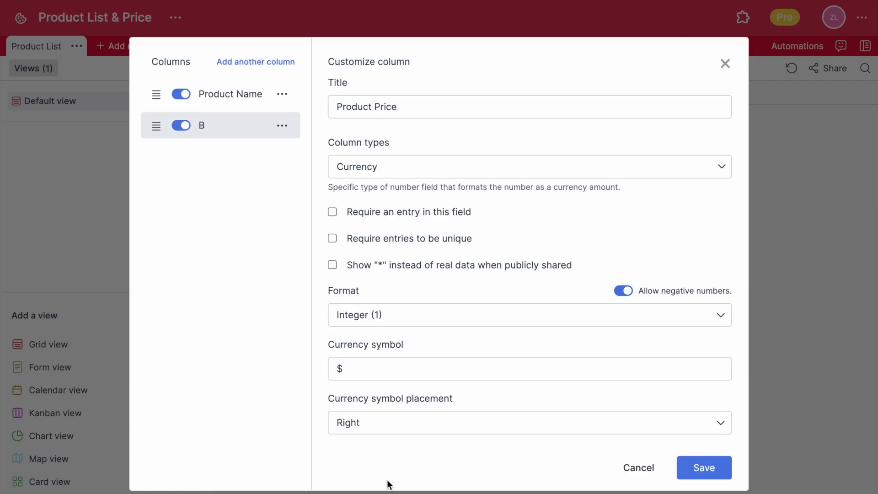
click(700, 471)
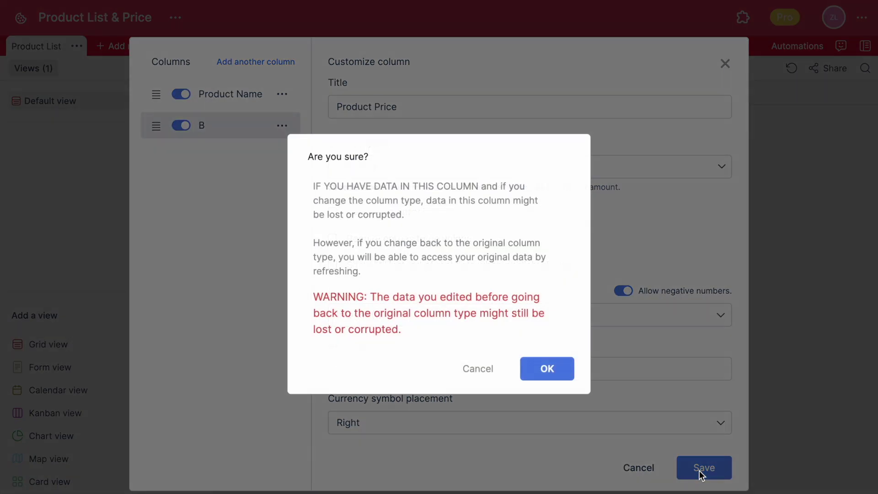
click(556, 369)
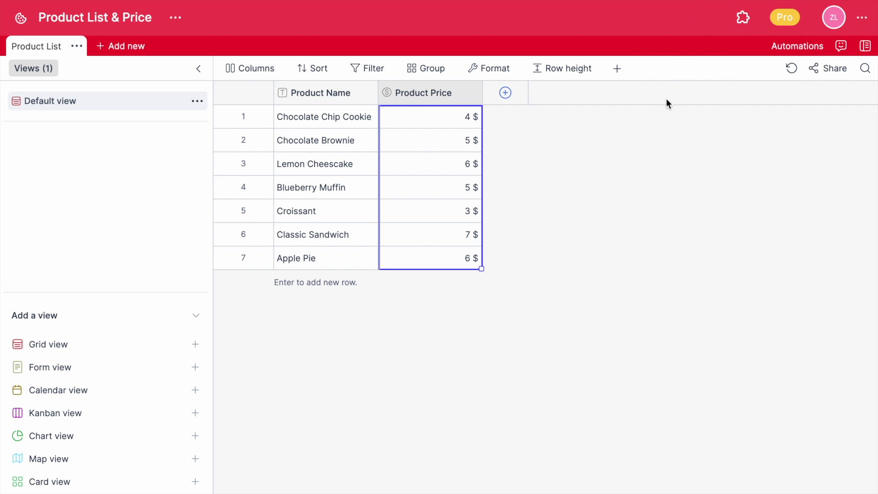
Add a new currency column titled Product Cost
click(505, 92)
click(416, 198)
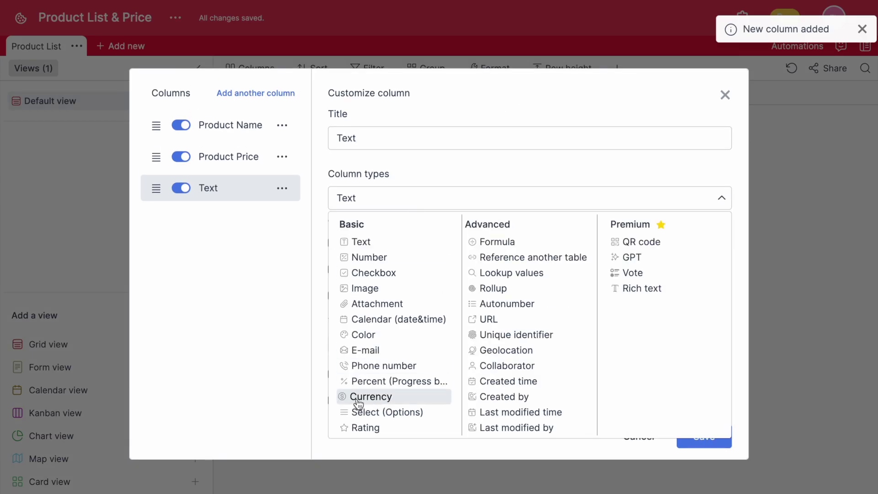
click(355, 396)
double_click(397, 116)
text(Product Cost)
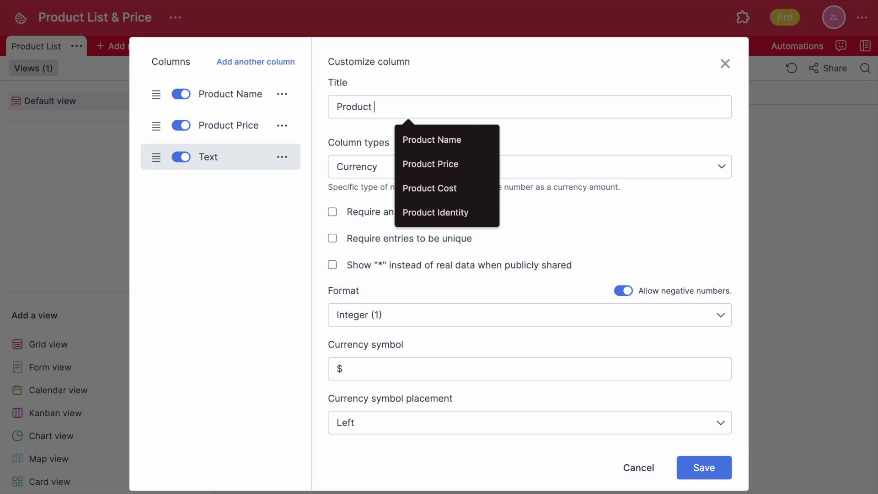
click(704, 467)
Fill in each product's cost in the Product Cost column
click(519, 122)
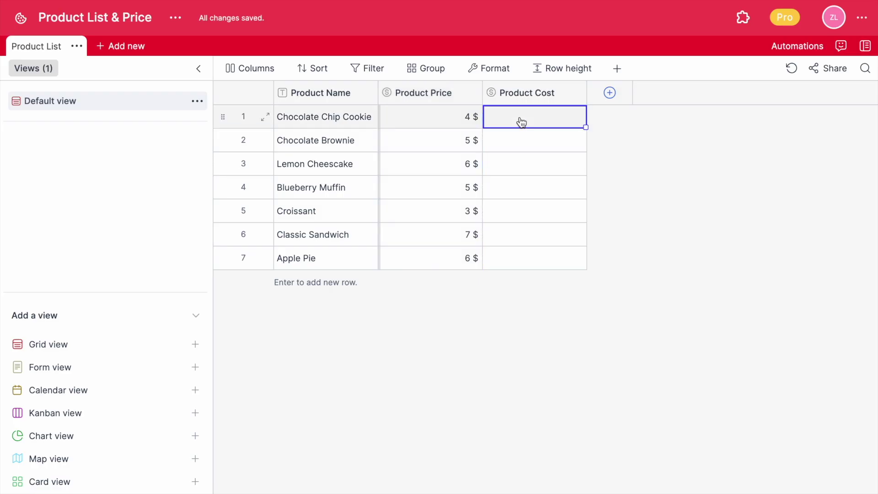
text(2)
key(Return)
text(3)
key(Return)
text(4)
key(Return)
text(3)
key(Return)
text(1)
key(Return)
text(5)
key(Return)
text(3)
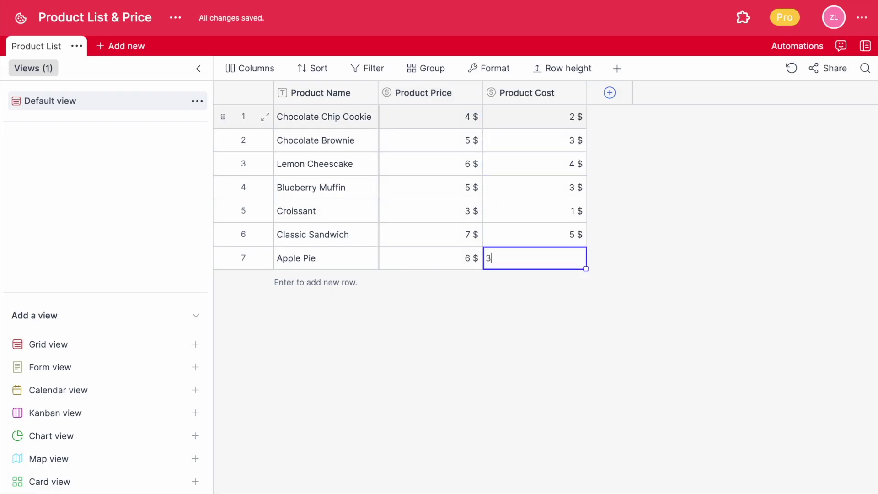
key(Return)
click(610, 93)
Title the new formula column Profit
click(537, 198)
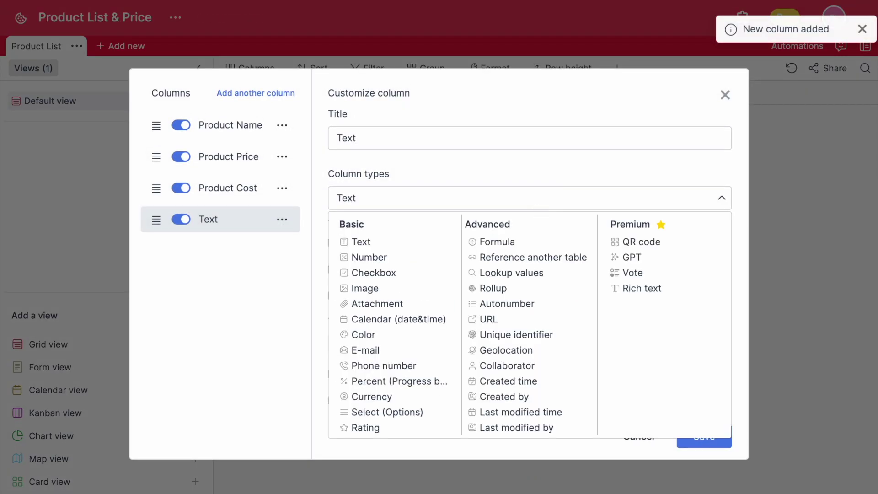
click(494, 235)
double_click(458, 169)
text(Profit)
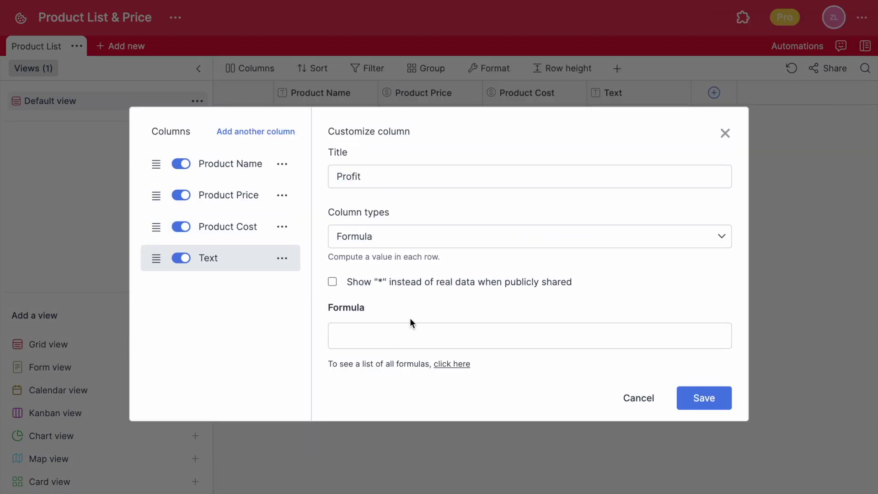
Enter the formula MINUS({Product Price},{Product Cost}) and save the Profit column
click(407, 326)
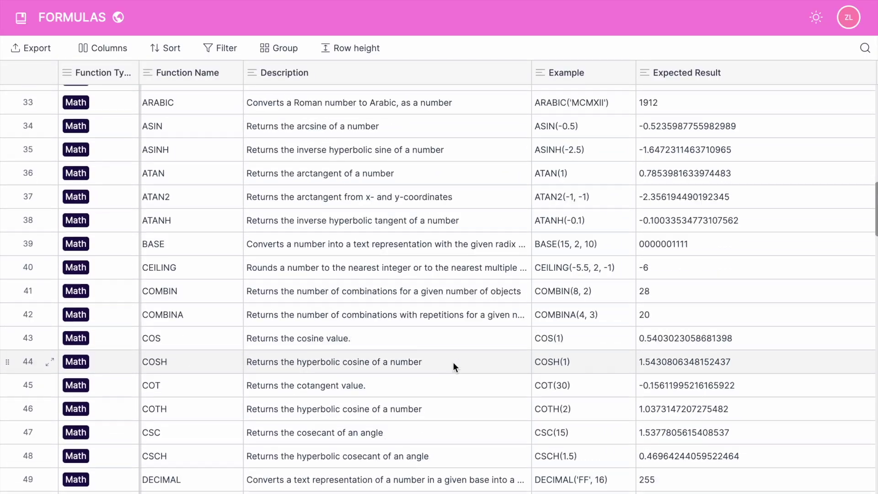
scroll(454, 362, down, 20)
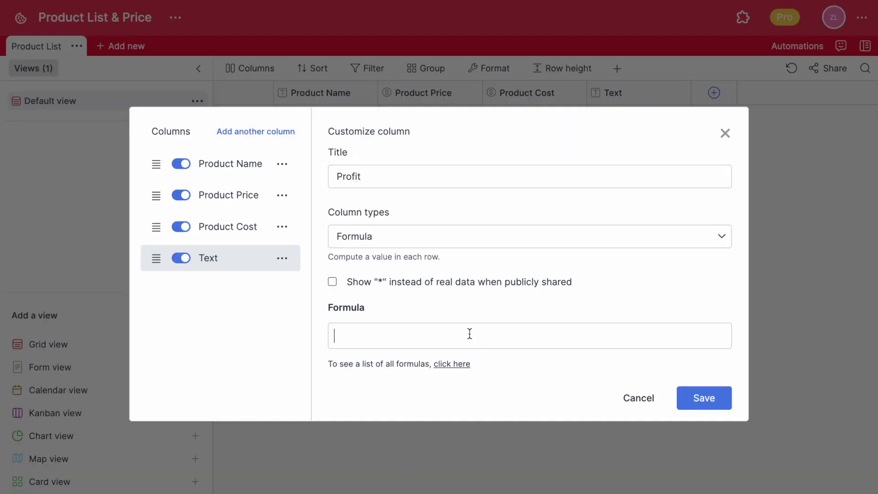
text(S)
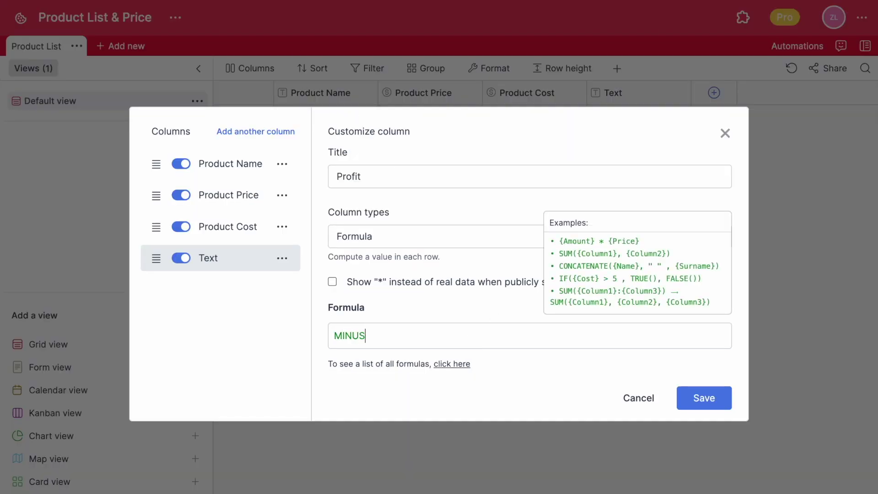
text( (P)
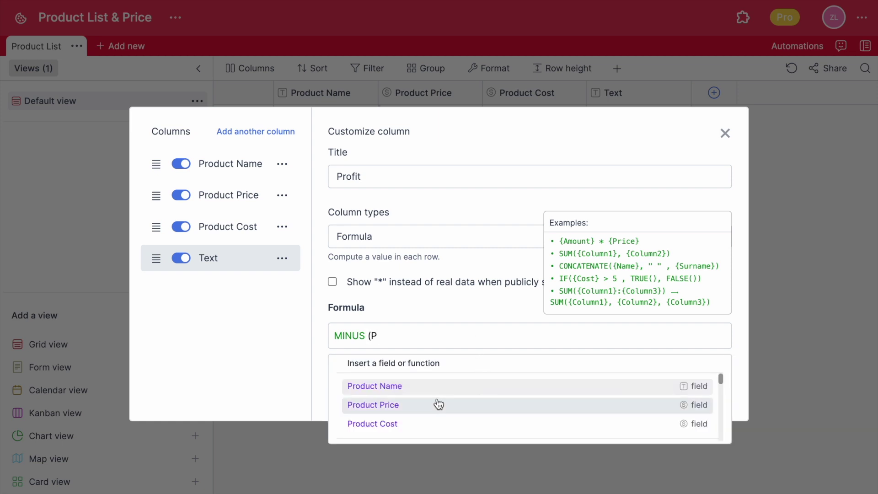
click(437, 403)
text(,PR)
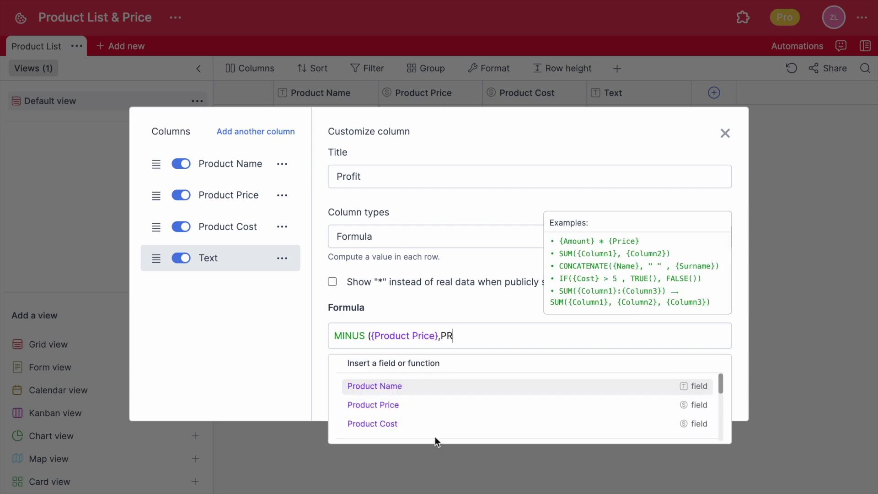
click(436, 424)
text())
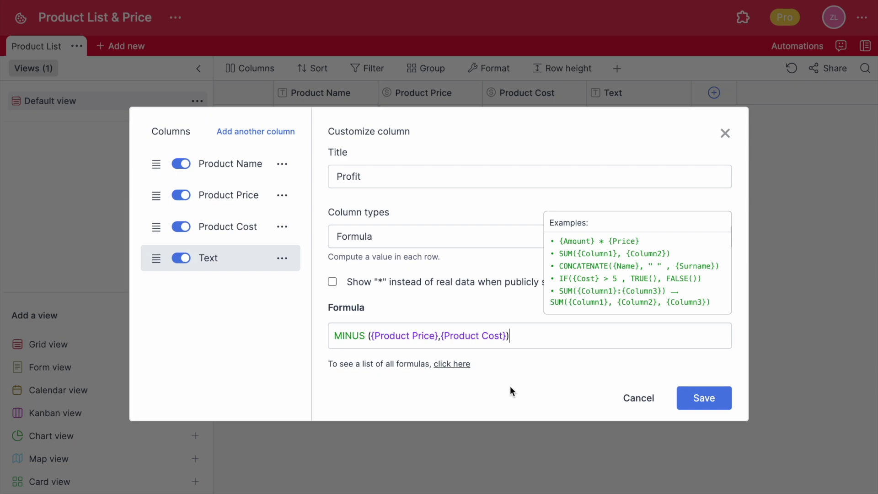
click(699, 401)
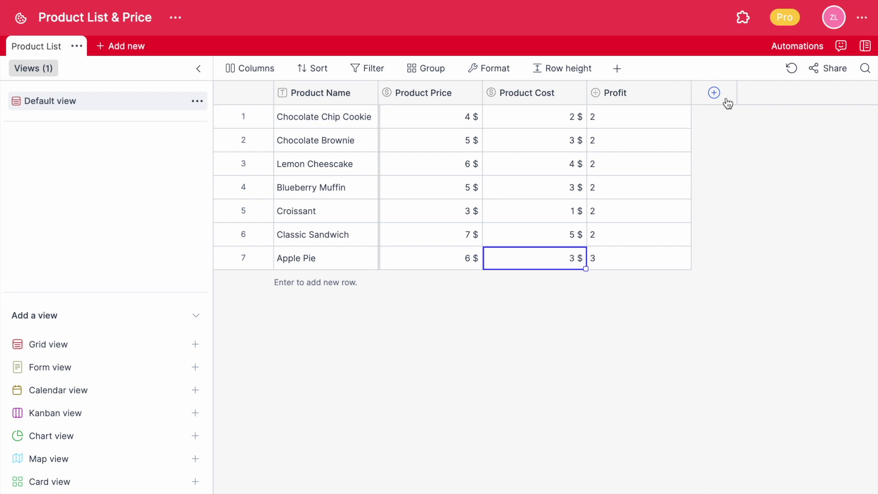
Add a new column after Profit, keeping its default Text type and title
click(711, 98)
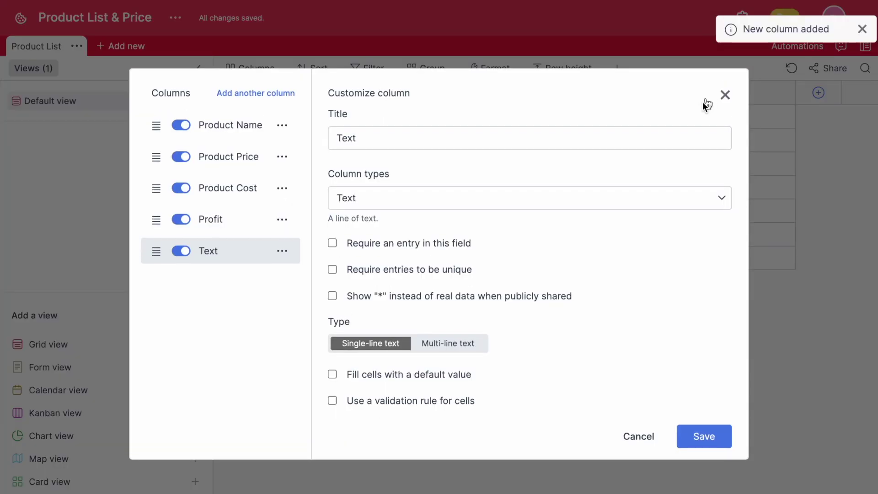
click(554, 199)
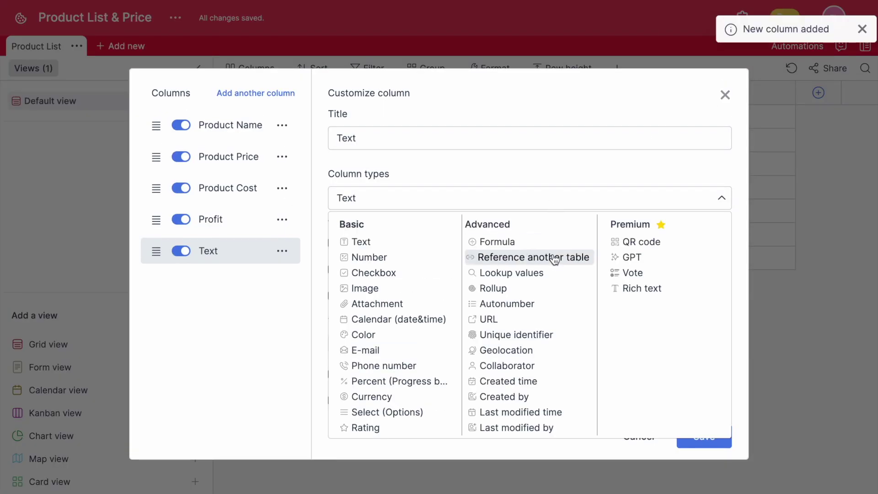
click(725, 94)
click(724, 94)
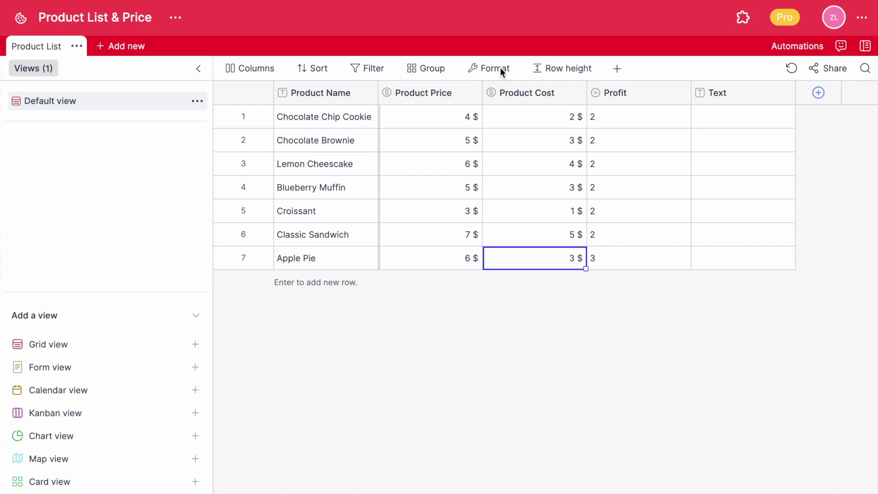
Import Ingredients & Calories.xlsx as a new table, toggling the first-row header option
click(110, 47)
click(133, 91)
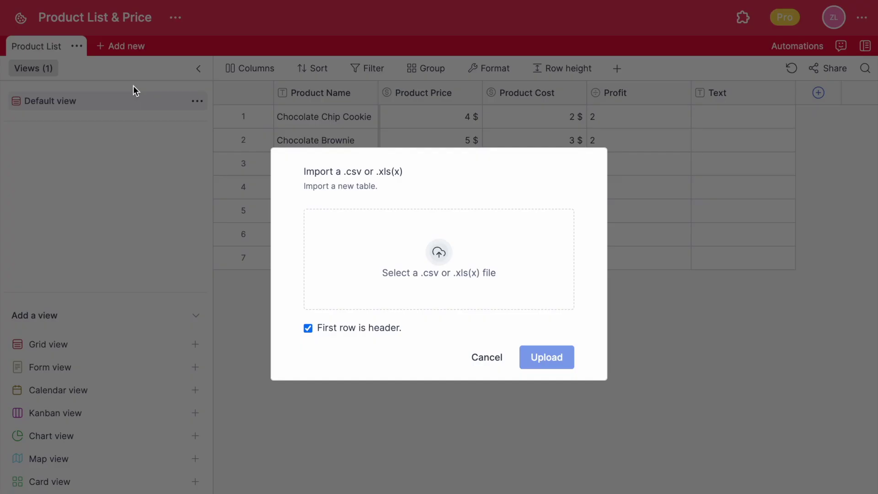
click(440, 265)
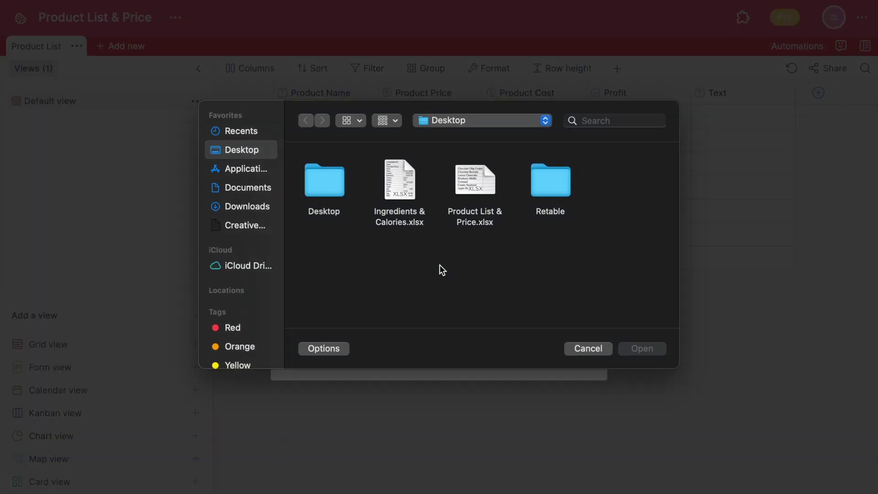
double_click(402, 190)
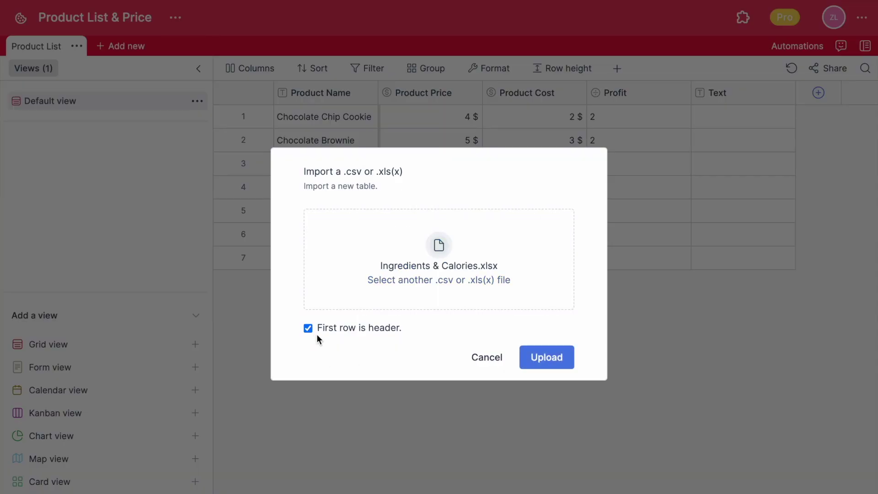
click(308, 329)
click(558, 362)
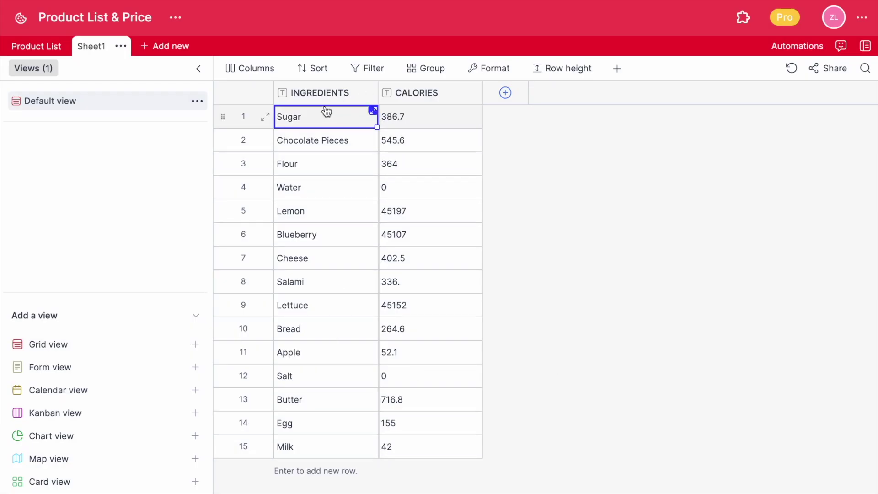
Rename the new Sheet1 table to Ingredients&Calories
click(121, 45)
click(138, 68)
double_click(84, 46)
key(BackSpace)
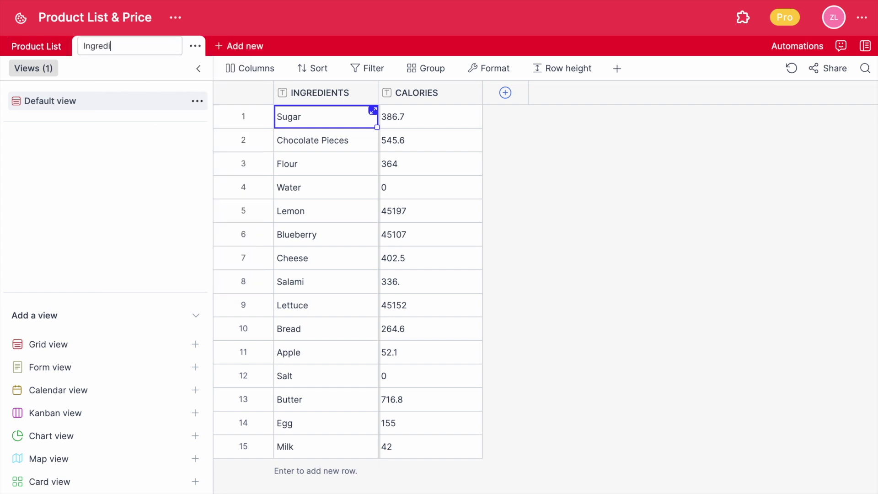
text(Ingredients&Calories)
key(Return)
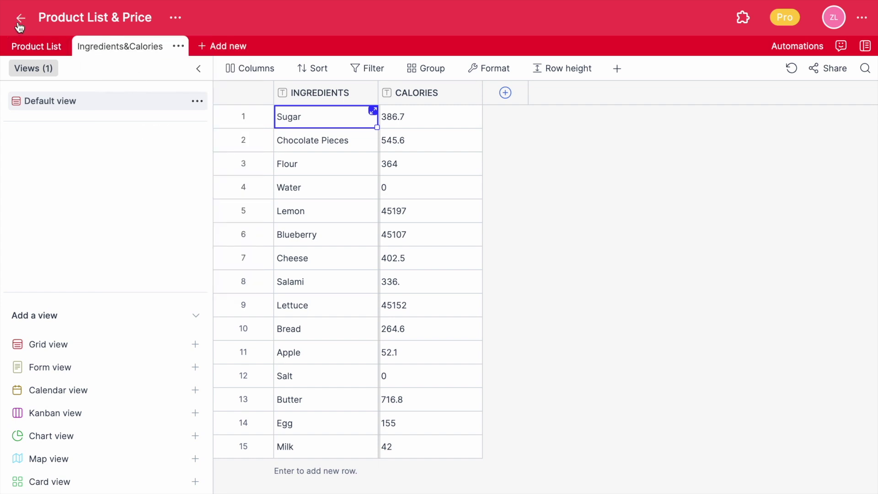
click(35, 46)
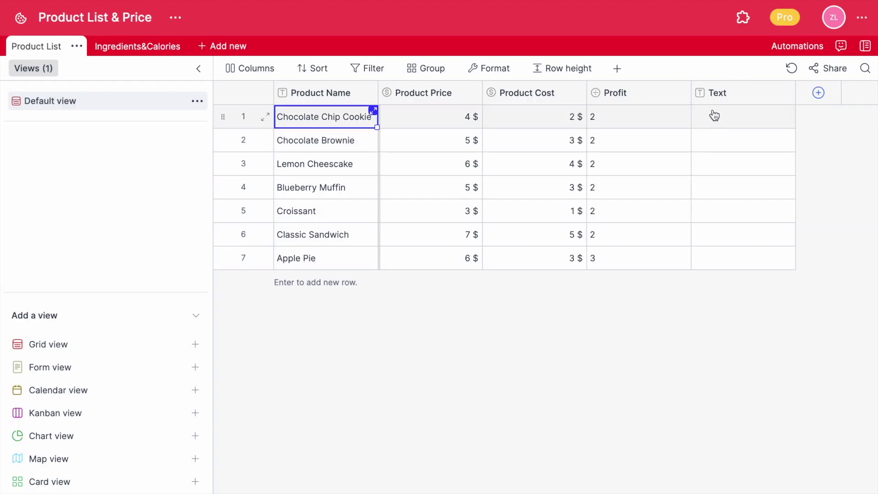
Change the Text column to Ingredients, referencing Ingredients&Calories and showing the INGREDIENTS column
double_click(713, 99)
key(ctrl+a)
text(Ingredients)
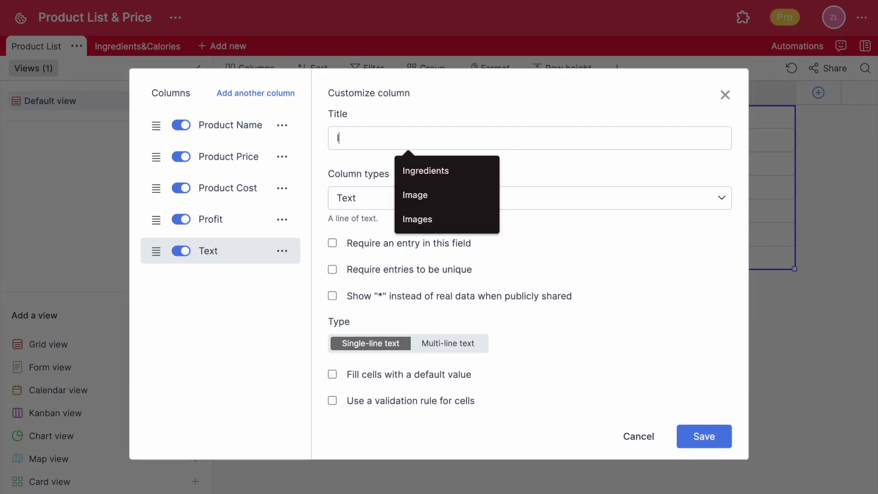
click(512, 206)
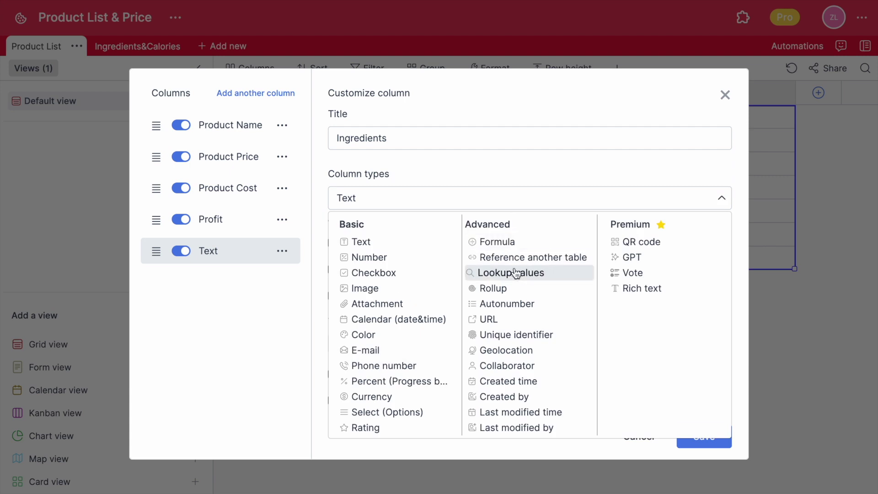
click(512, 258)
click(416, 381)
click(416, 442)
click(426, 408)
click(548, 425)
click(703, 429)
Link Sugar, Chocolate Pieces, Flour, Butter and Egg to Chocolate Chip Cookie
click(703, 117)
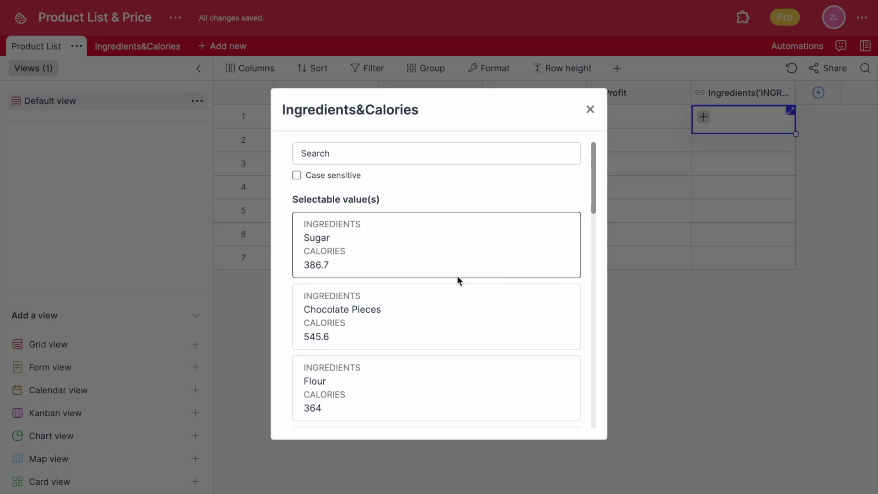
click(457, 273)
click(382, 312)
click(377, 338)
scroll(374, 348, down, 3)
scroll(374, 347, down, 15)
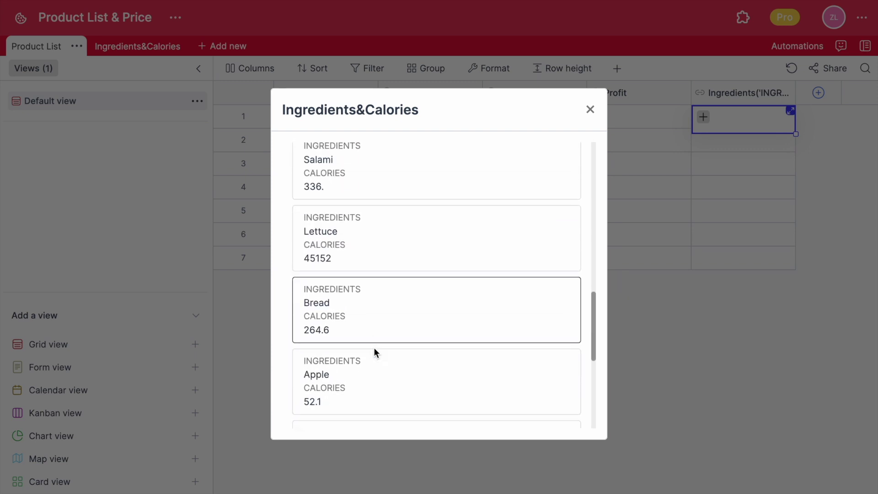
click(384, 282)
click(387, 343)
scroll(388, 389, up, 10)
click(700, 166)
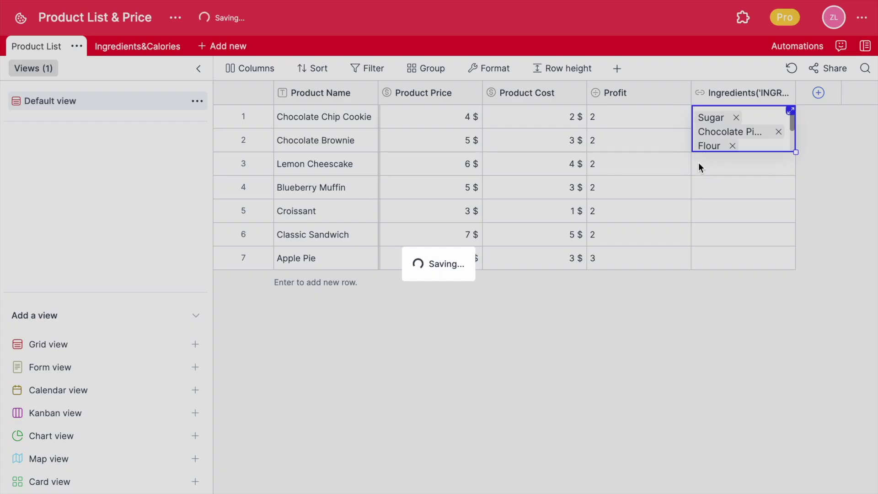
Link Sugar, Egg and Milk to Chocolate Brownie
click(700, 139)
click(703, 138)
click(382, 222)
scroll(405, 212, down, 10)
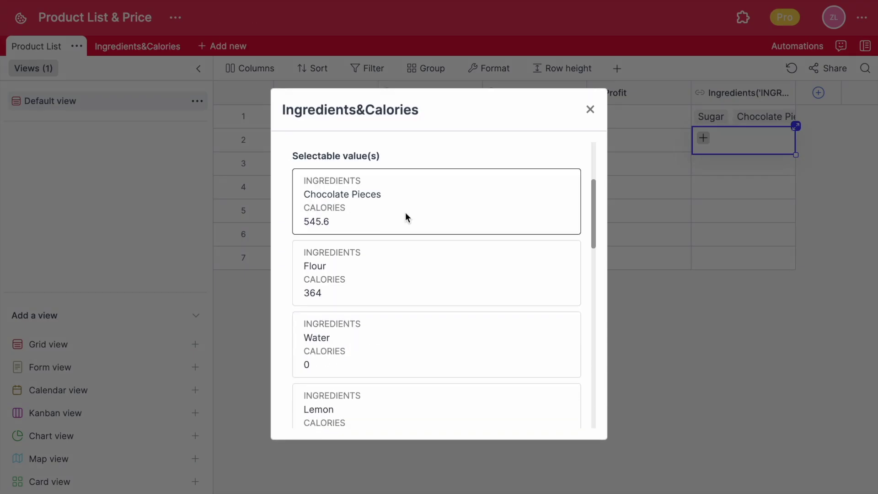
scroll(407, 212, down, 10)
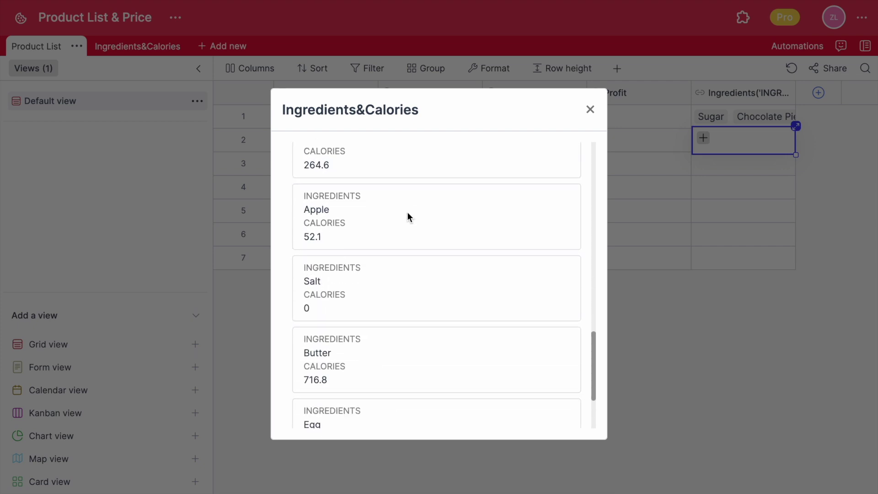
click(392, 316)
click(386, 386)
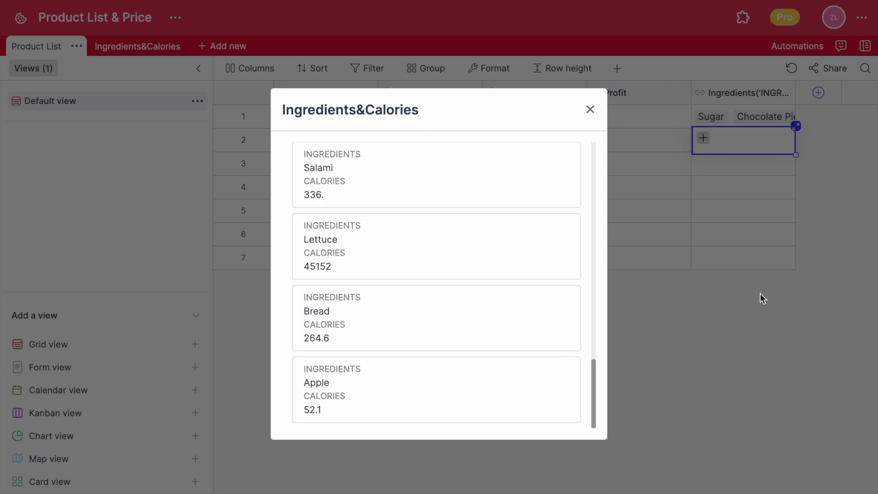
click(760, 293)
click(743, 258)
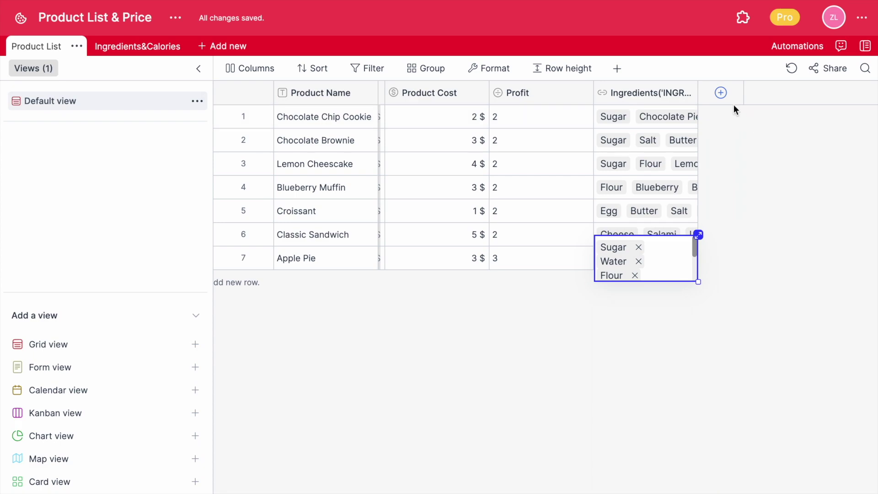
Add a Calories lookup column pulling CALORIES through the Ingredients reference column
click(721, 93)
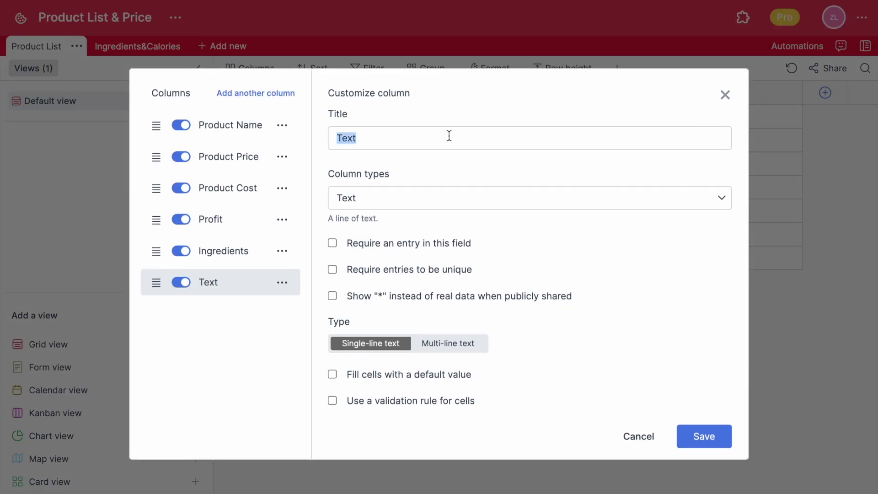
text(Calories)
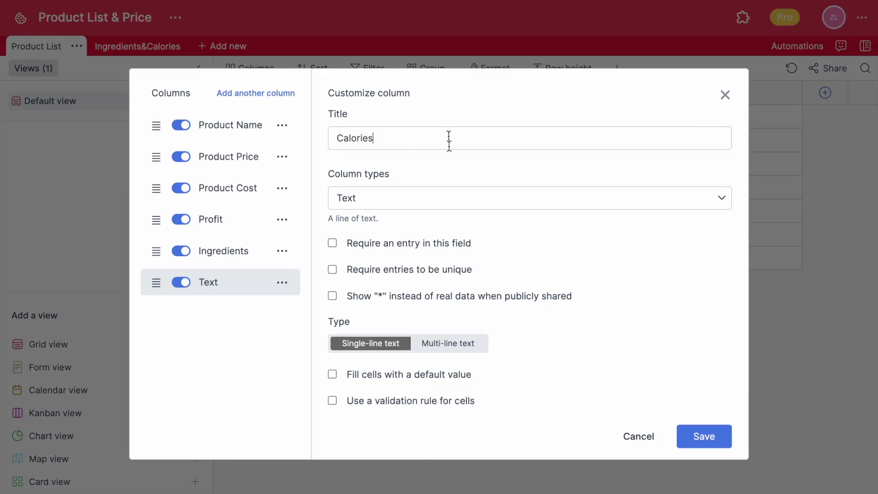
click(448, 198)
click(498, 273)
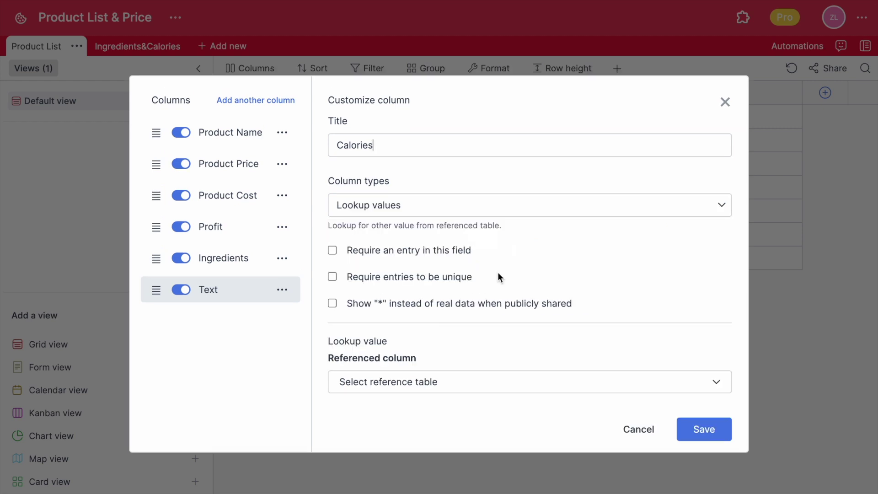
click(426, 381)
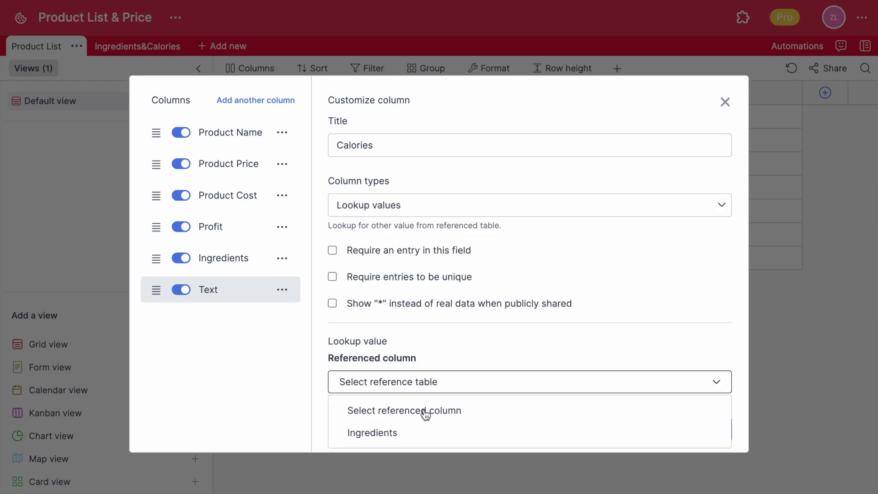
click(420, 436)
click(418, 409)
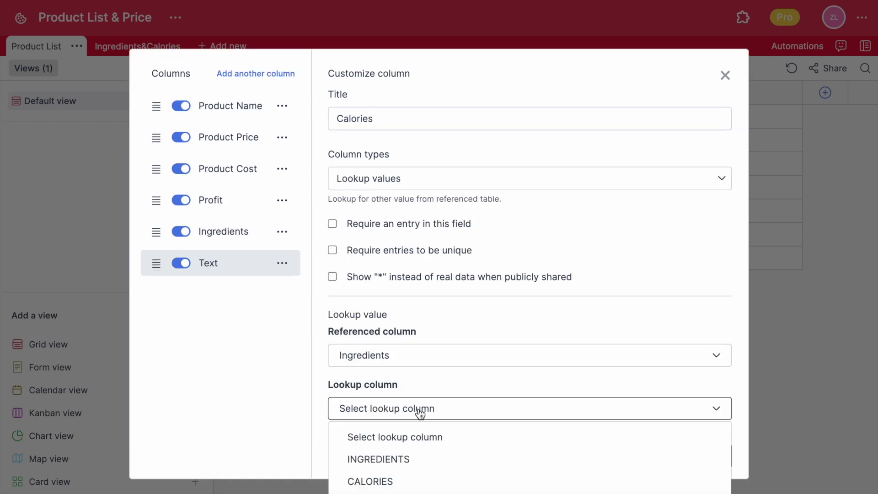
click(396, 478)
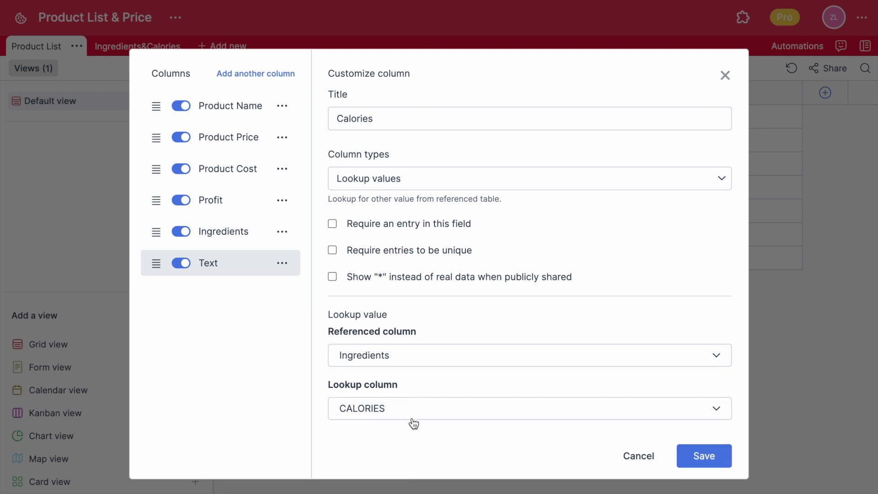
click(704, 456)
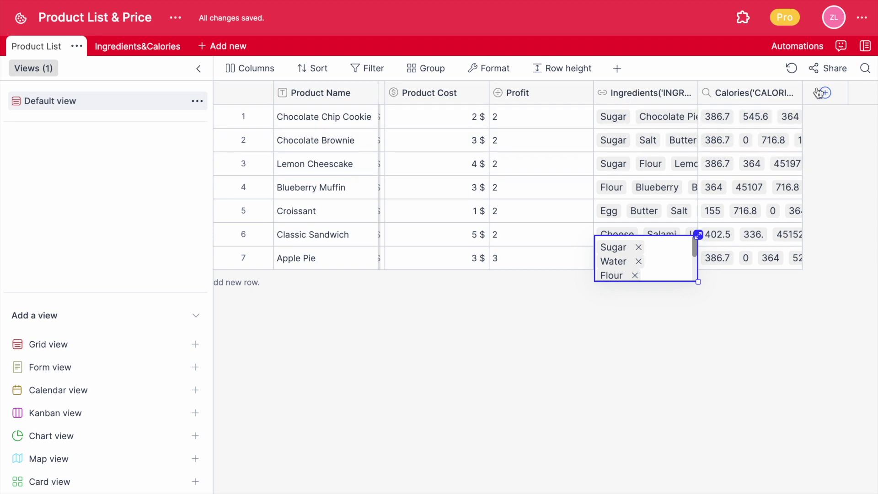
Set the table's row height to Medium
drag(800, 92, 827, 98)
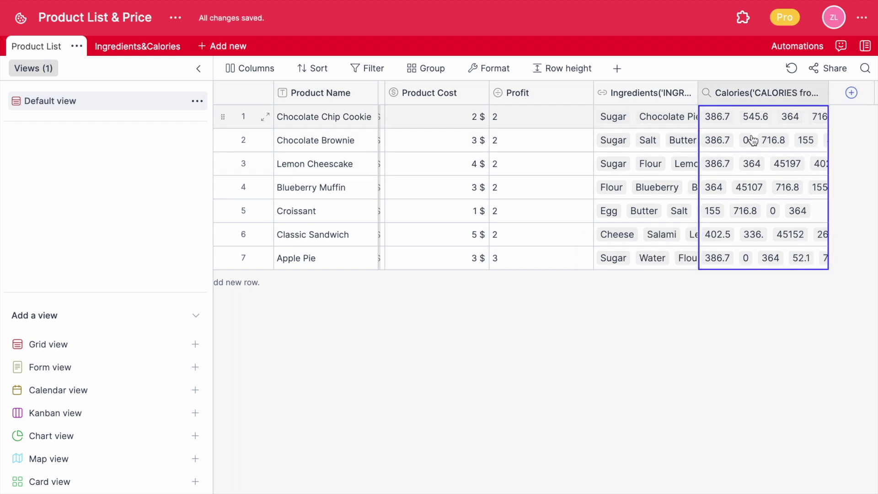
scroll(732, 141, right, 5)
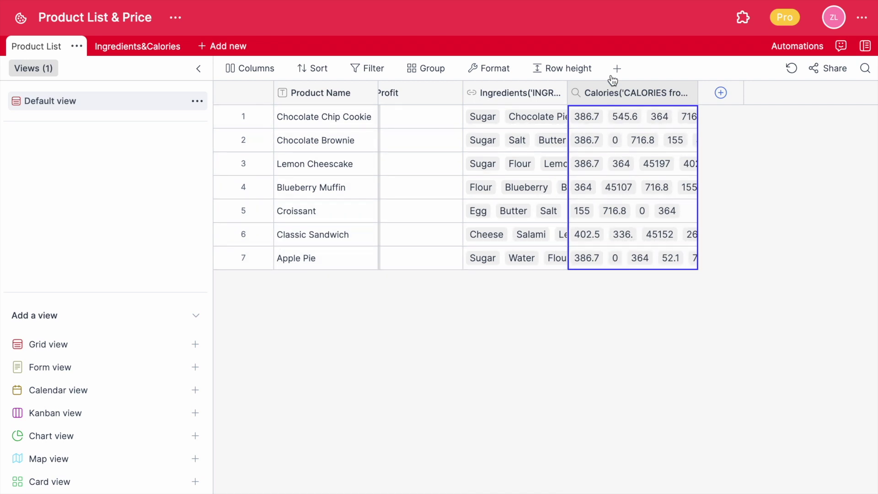
click(582, 69)
click(571, 132)
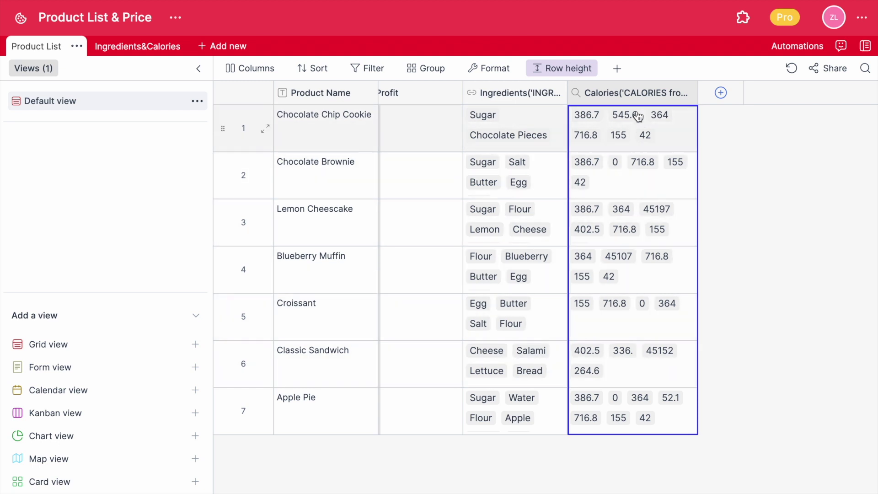
Remove Milk, Egg and Butter from row 1, leaving Sugar, Chocolate Pieces and Flour
click(539, 135)
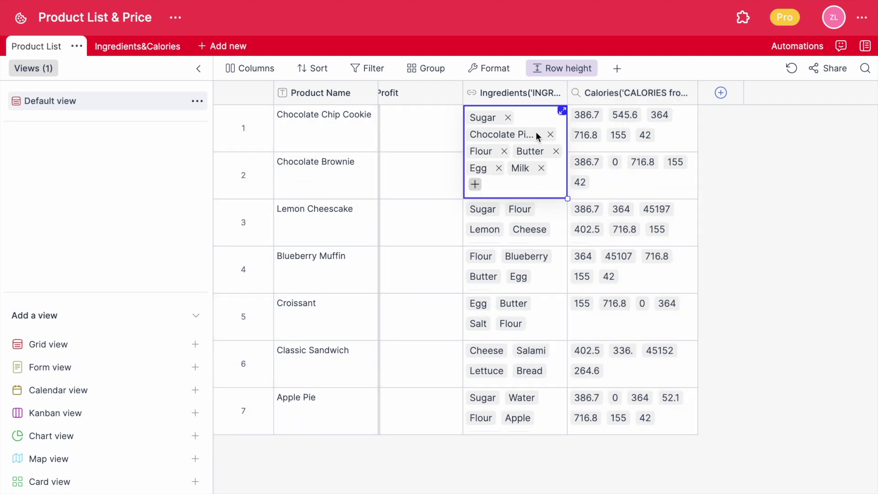
click(541, 168)
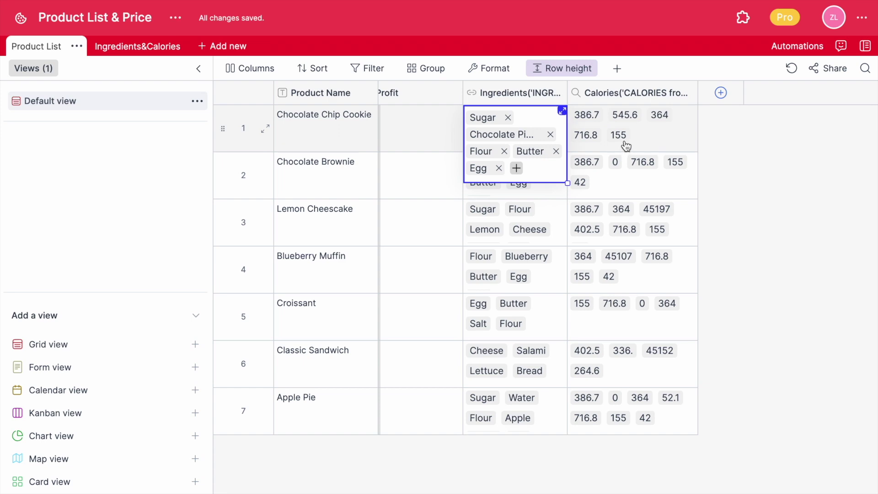
click(499, 169)
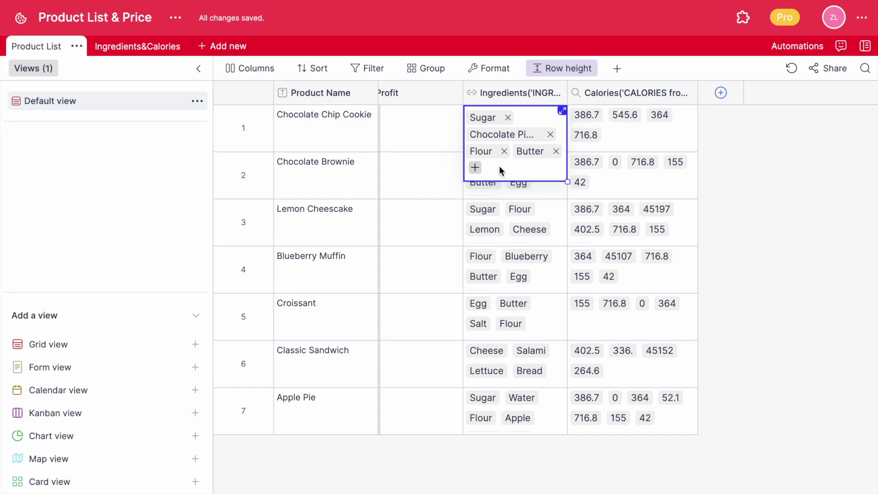
click(556, 151)
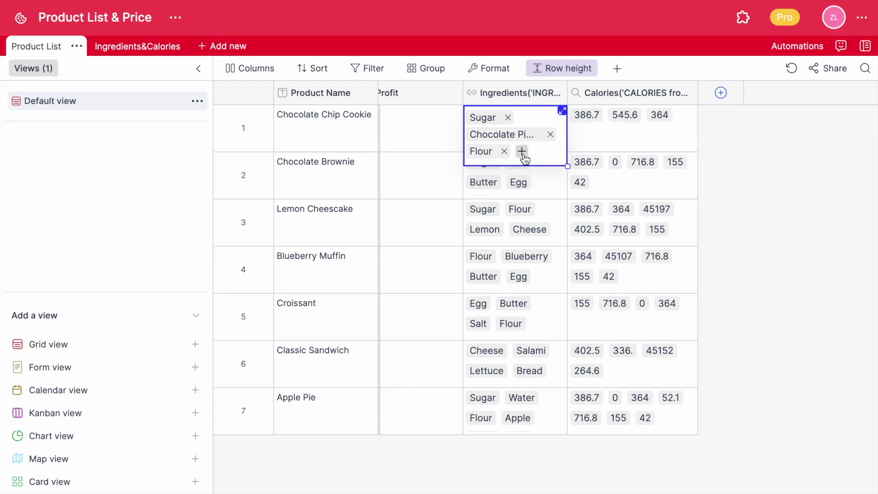
click(521, 151)
scroll(423, 258, down, 6)
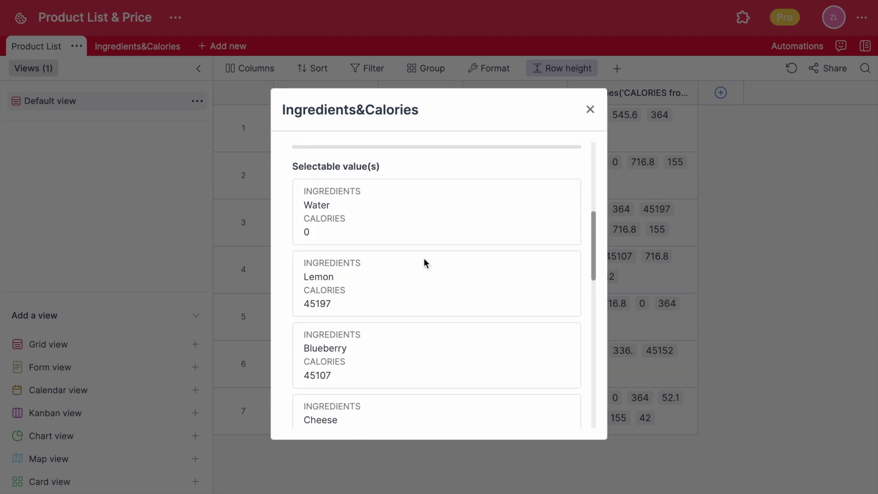
scroll(424, 258, down, 12)
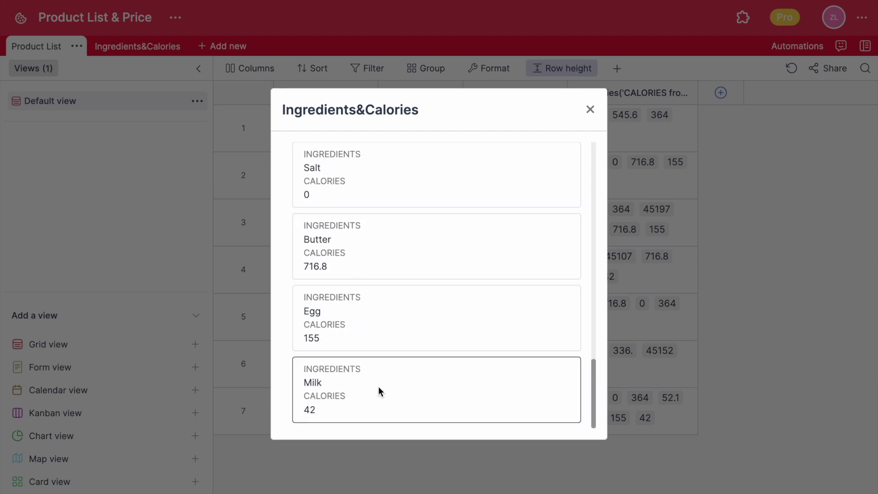
scroll(377, 386, up, 5)
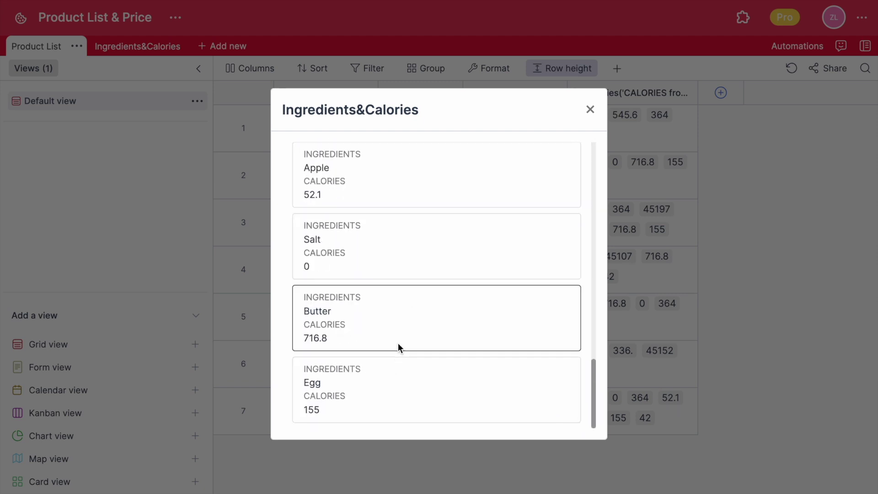
click(668, 195)
Add a new column titled Total Calories and make it a Rollup column
click(721, 93)
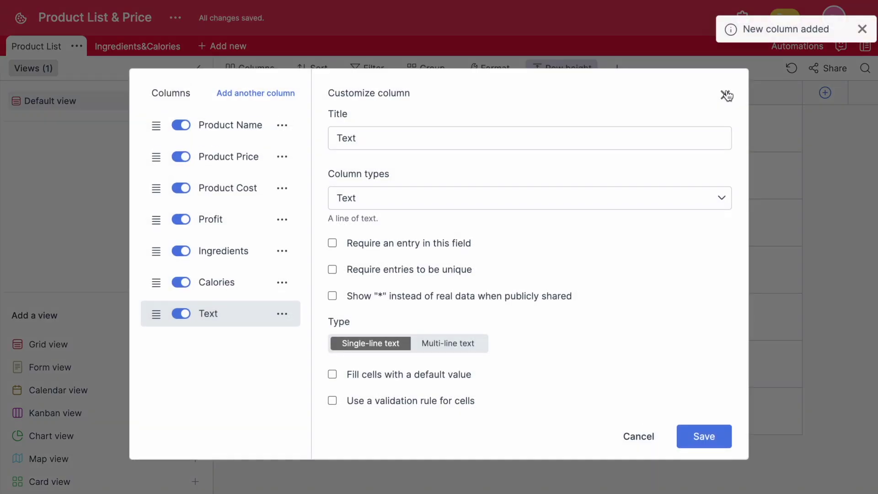
triple_click(537, 146)
text(Total Calories)
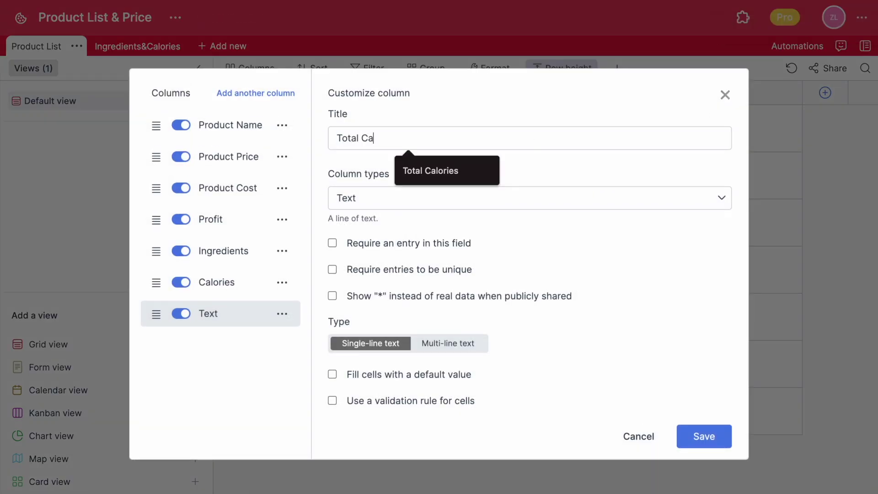
click(516, 199)
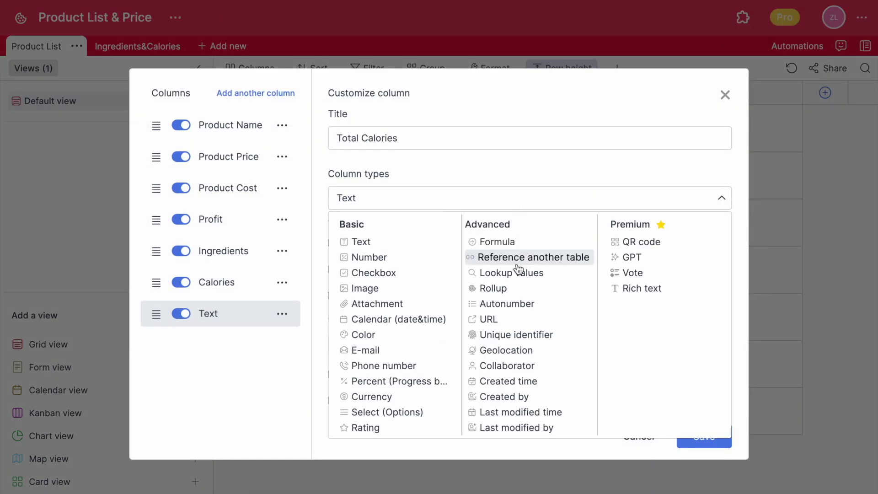
click(519, 289)
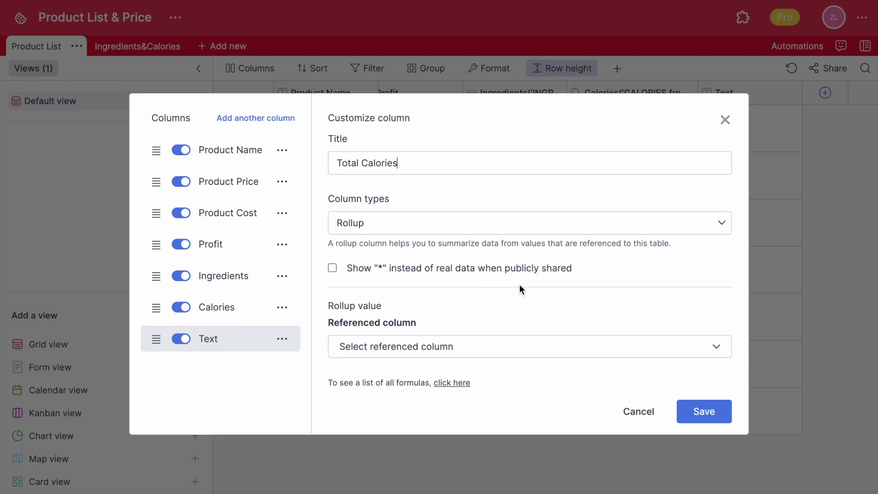
Roll up the Ingredients' CALORIES values with SUM(VALUES) and save the column
click(430, 348)
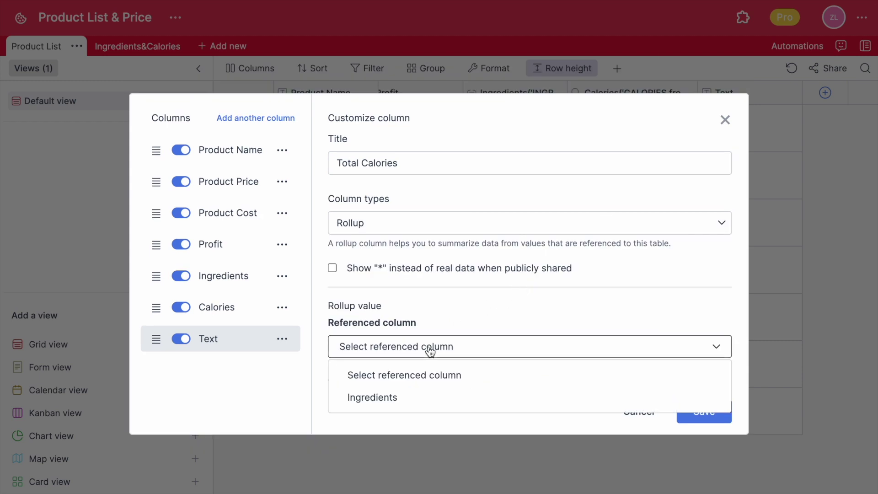
click(425, 395)
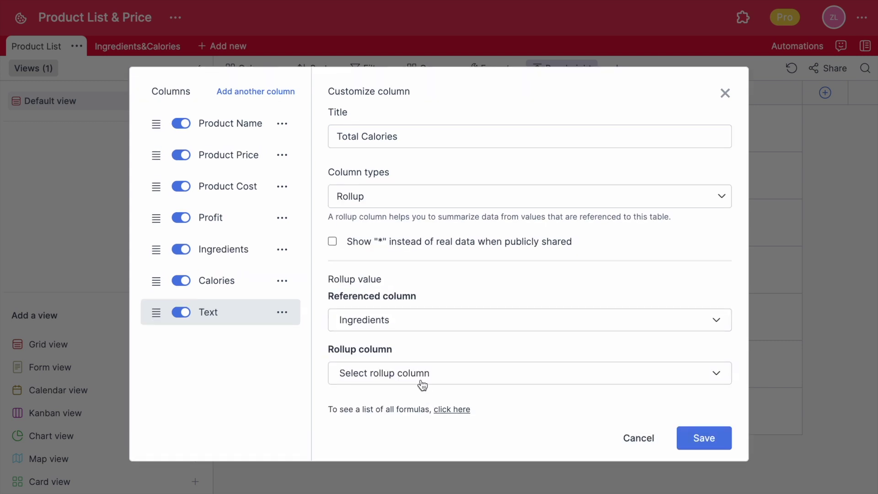
click(421, 380)
click(408, 449)
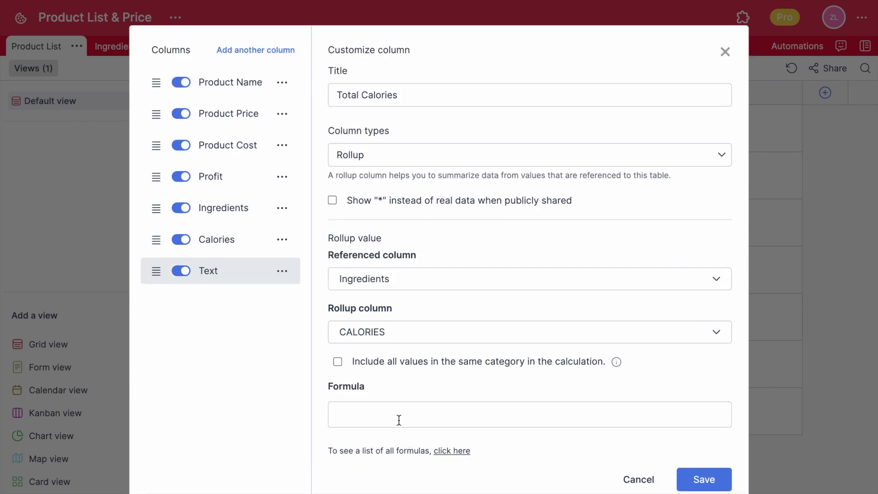
text(SUM)
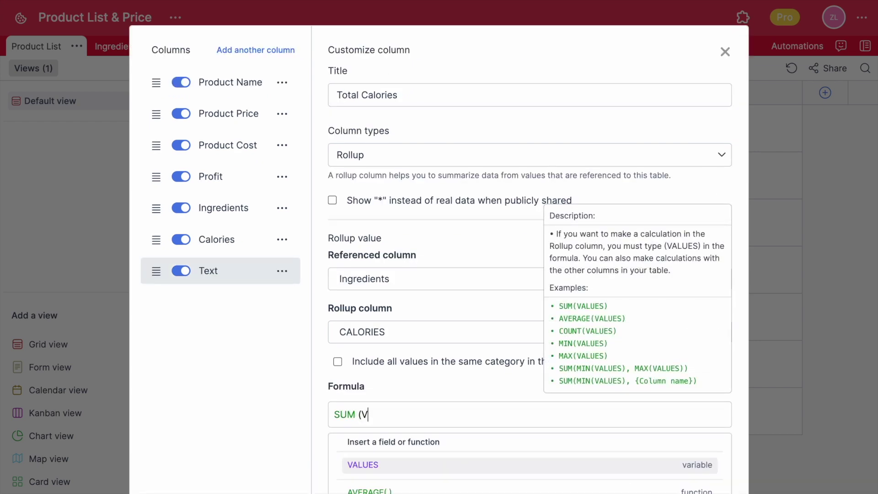
text( (V)
click(407, 466)
text())
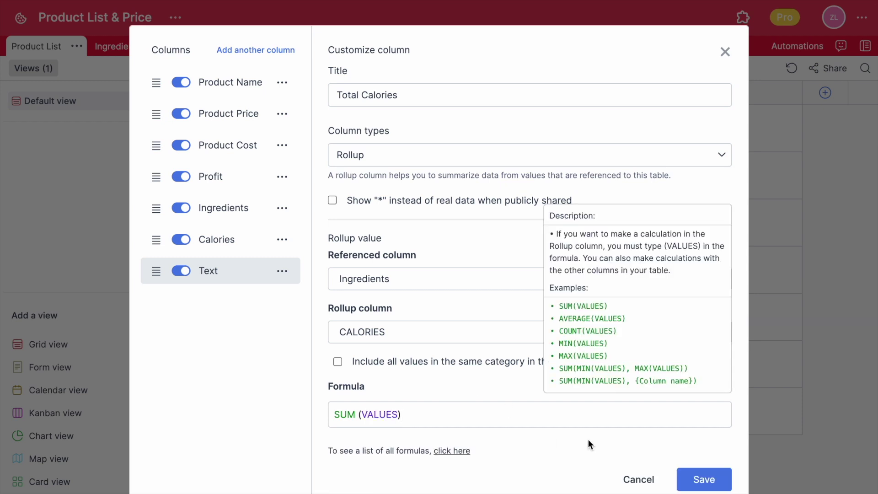
click(686, 483)
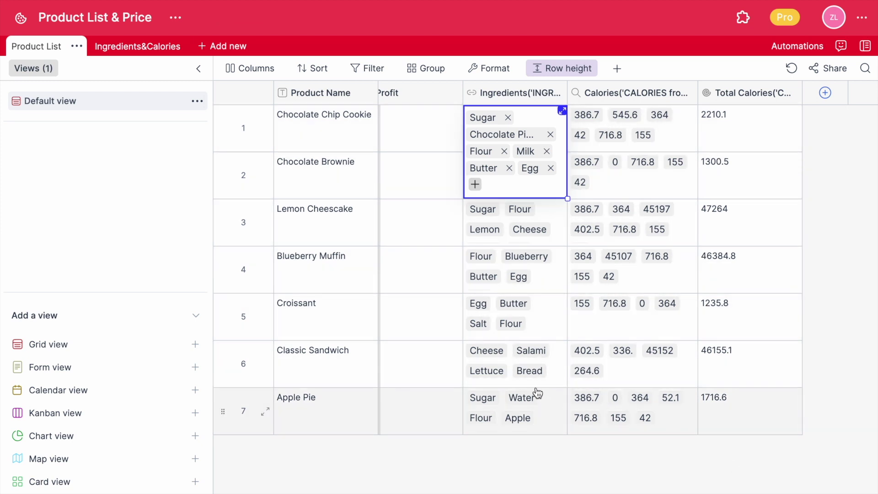
Add another new column after Total Calories and bring up its column type list
scroll(539, 152, right, 5)
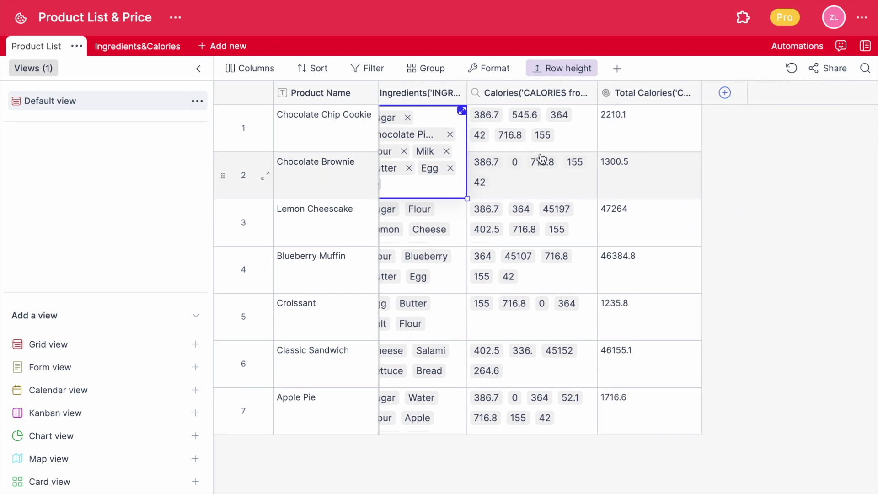
click(719, 93)
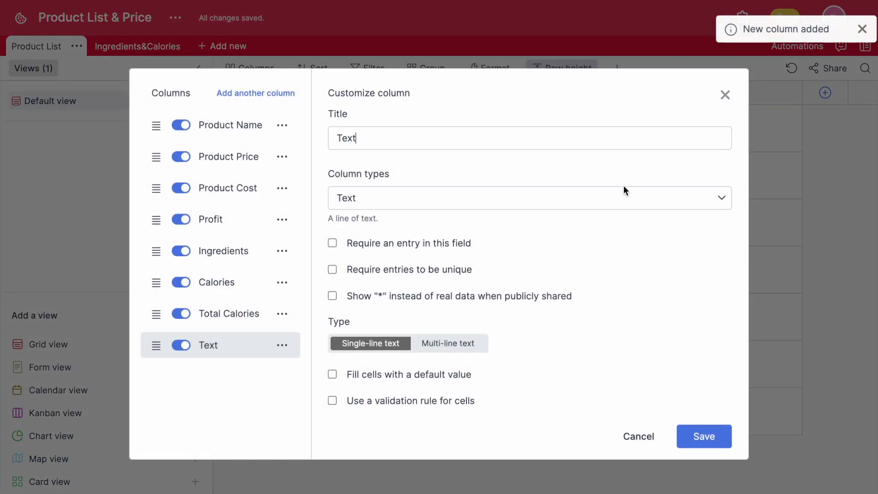
click(609, 200)
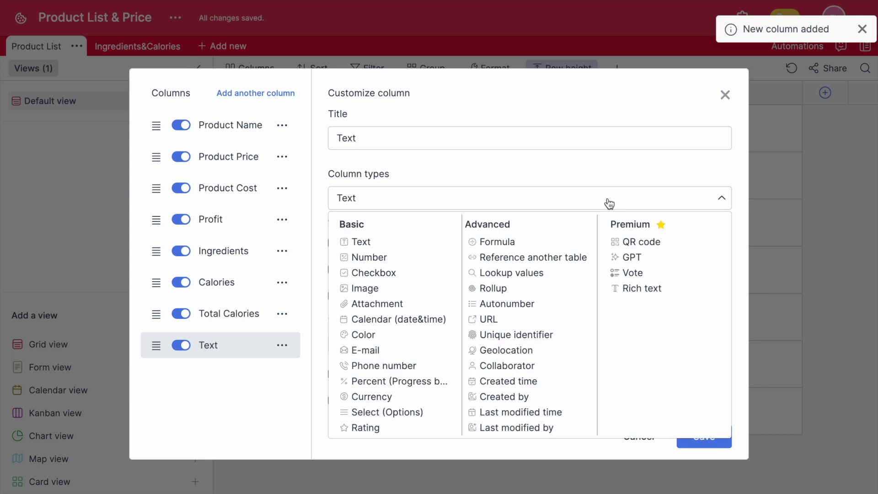
Make the new column an Autonumber column and move it next to Product Name
click(547, 305)
click(691, 355)
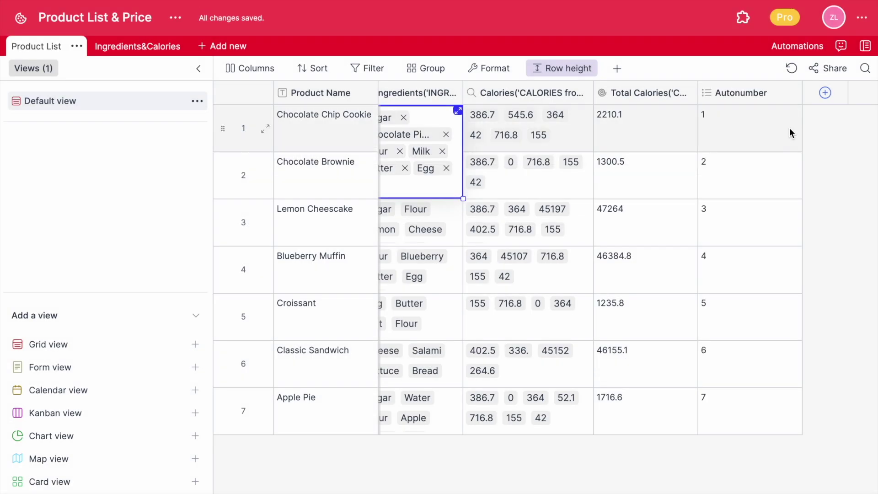
scroll(667, 143, left, 2)
drag(783, 93, 384, 103)
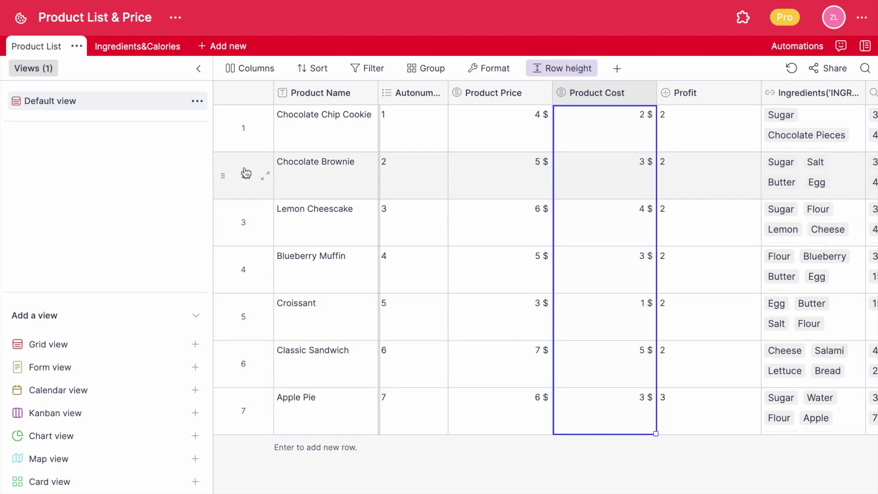
Reorder the product rows so Classic Sandwich comes first, then add another column
drag(224, 183, 226, 348)
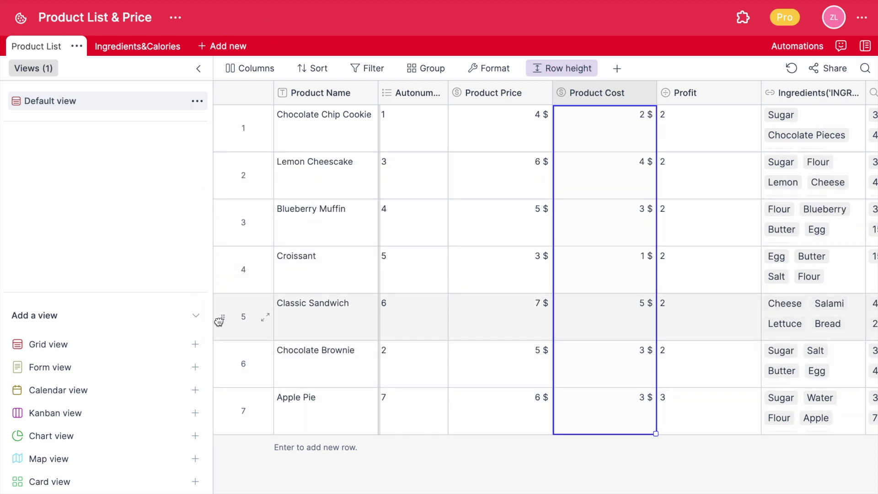
drag(222, 317, 236, 198)
drag(223, 128, 247, 341)
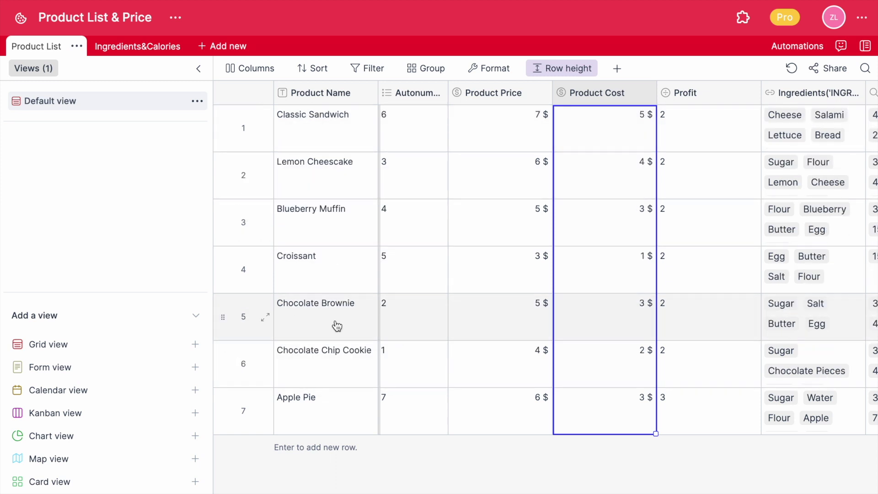
scroll(503, 320, right, 5)
click(723, 93)
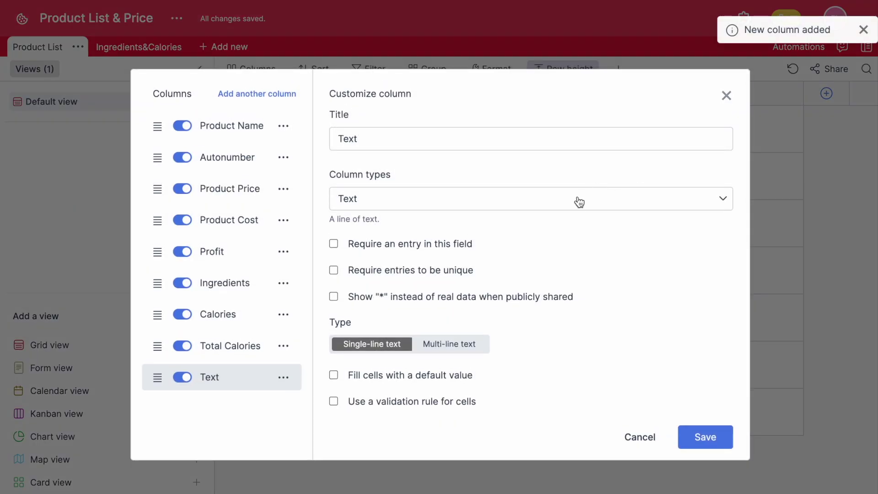
Make the new column a URL column titled Website
click(579, 202)
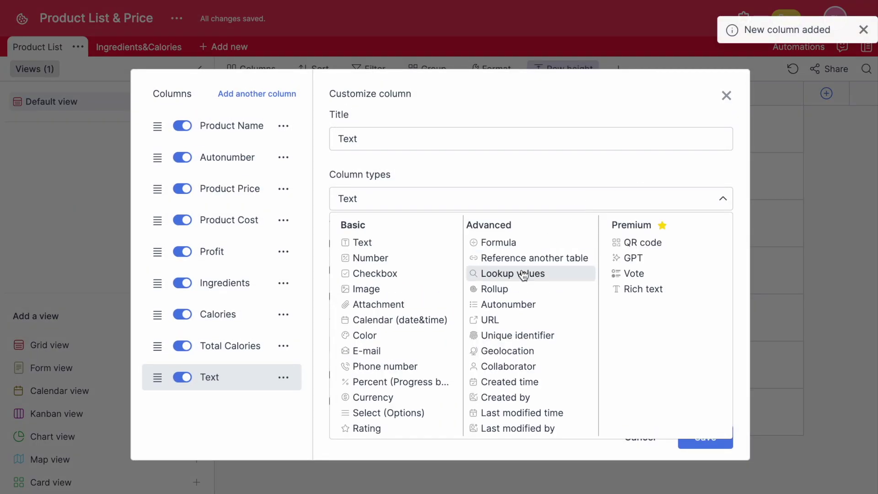
click(521, 320)
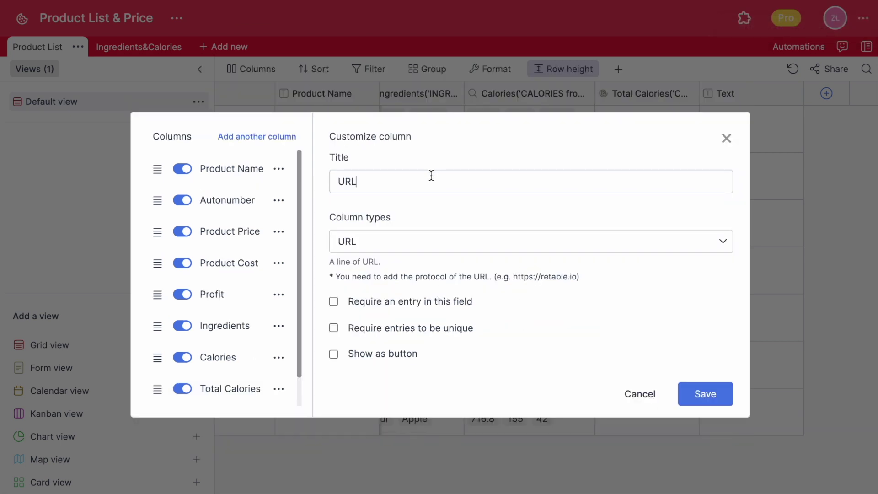
double_click(431, 175)
text(W)
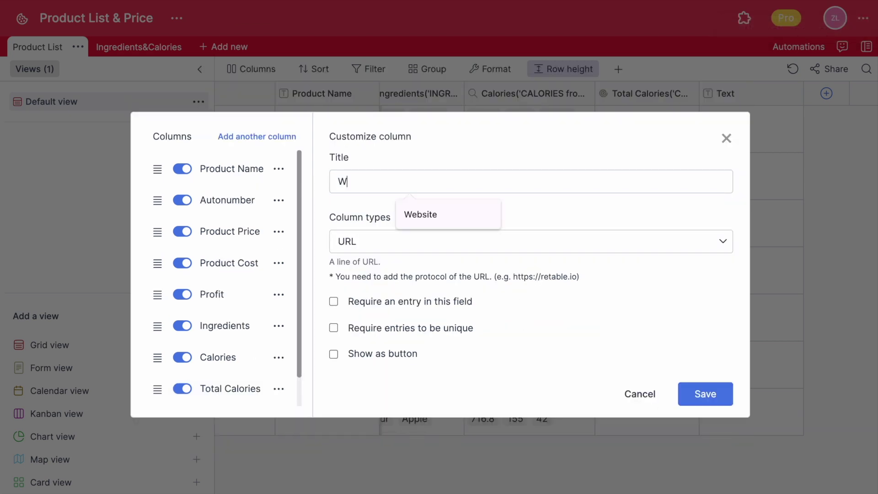
text(ebsite)
click(333, 357)
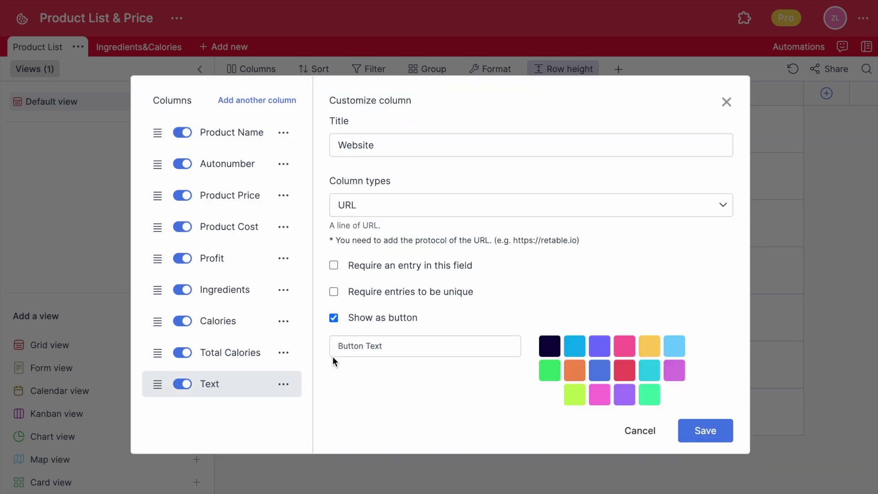
click(625, 394)
text(BUY)
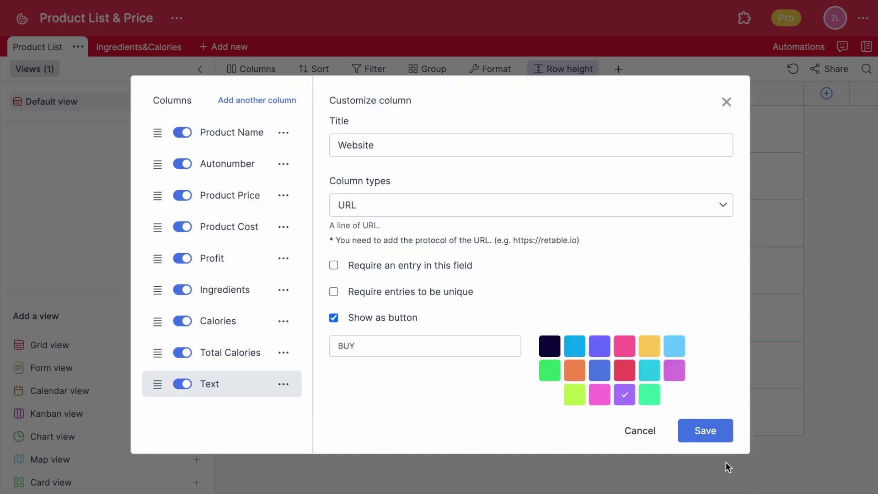
click(706, 438)
click(732, 133)
text(htt)
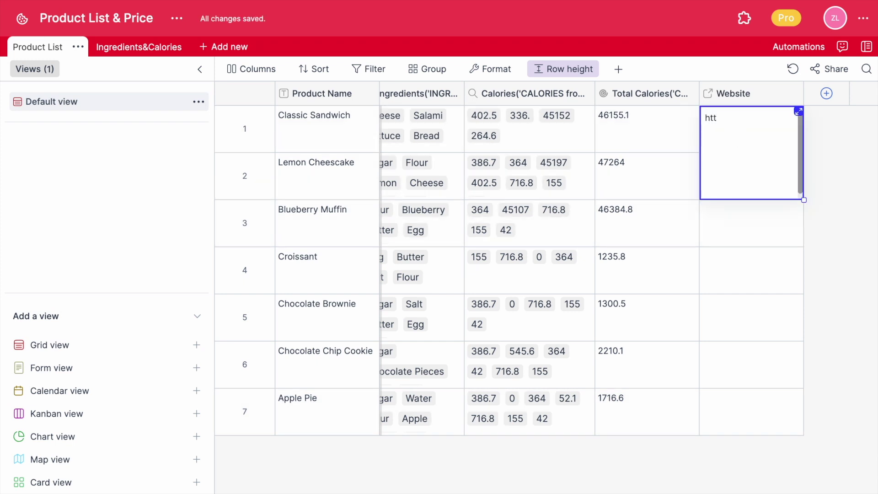
text(ps://www.foods.com)
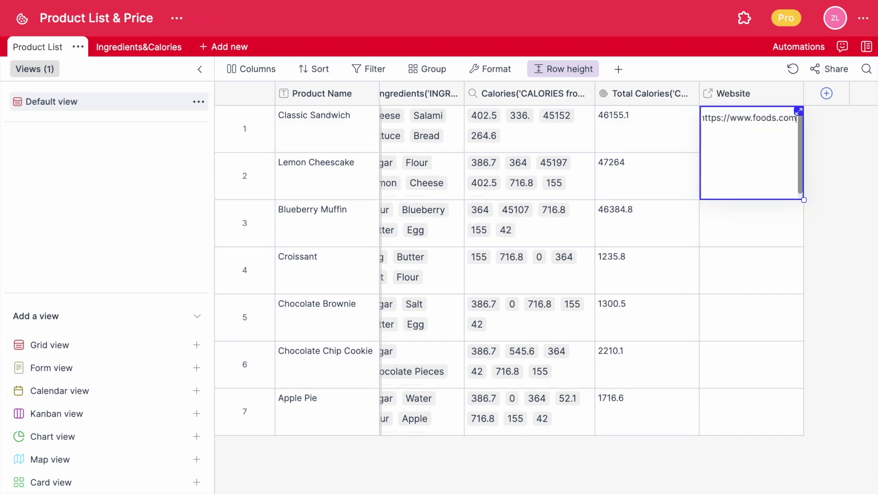
key(Return)
drag(803, 159, 787, 409)
drag(801, 93, 759, 92)
scroll(688, 178, right, 3)
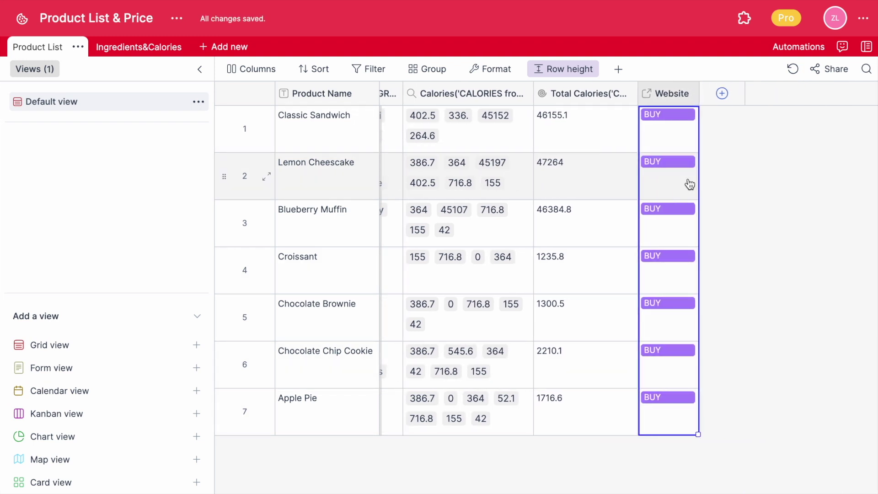
click(727, 95)
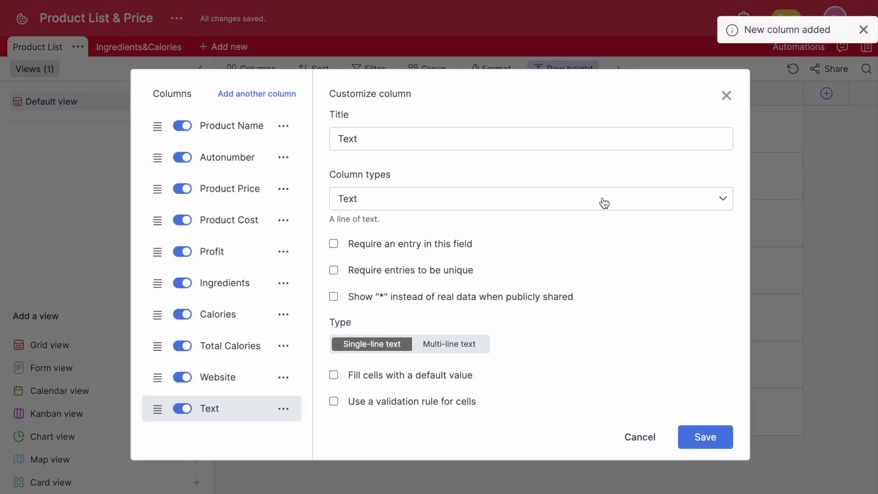
Create a Stock Number unique-identifier column with length 10, excluding lowercase letters and symbols
click(602, 202)
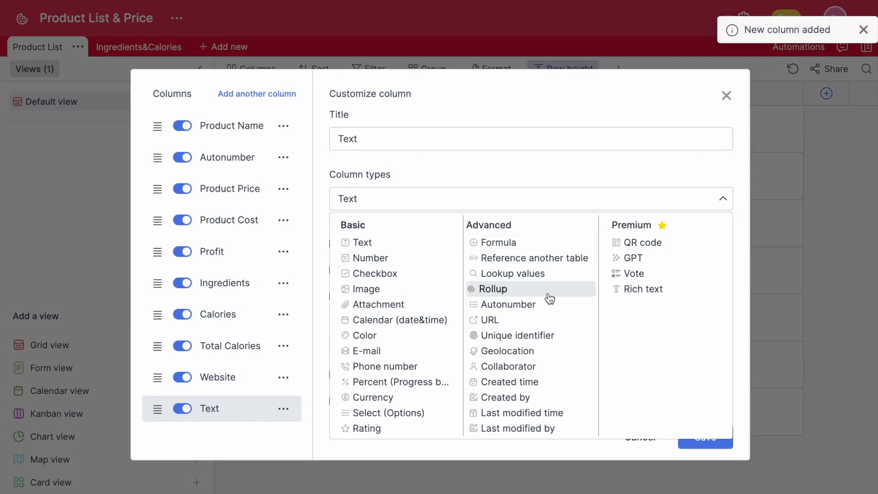
click(531, 338)
text(Sto)
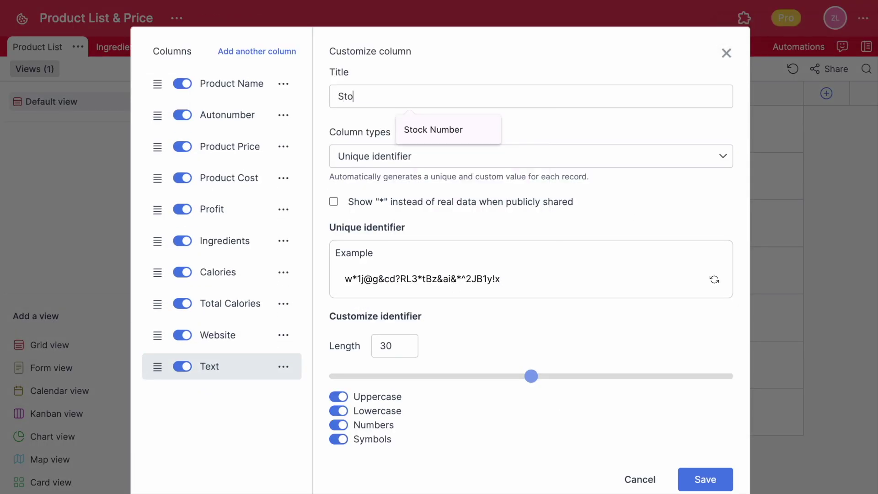
text(ck Number)
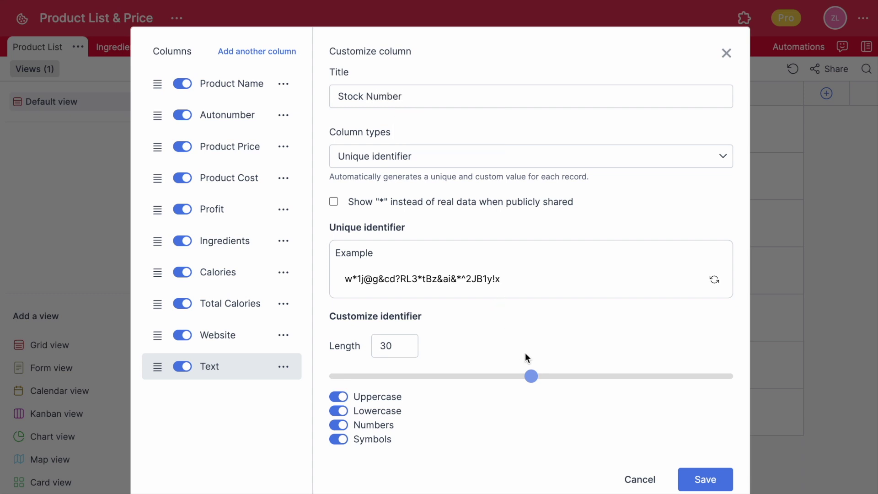
drag(529, 379, 316, 386)
click(343, 410)
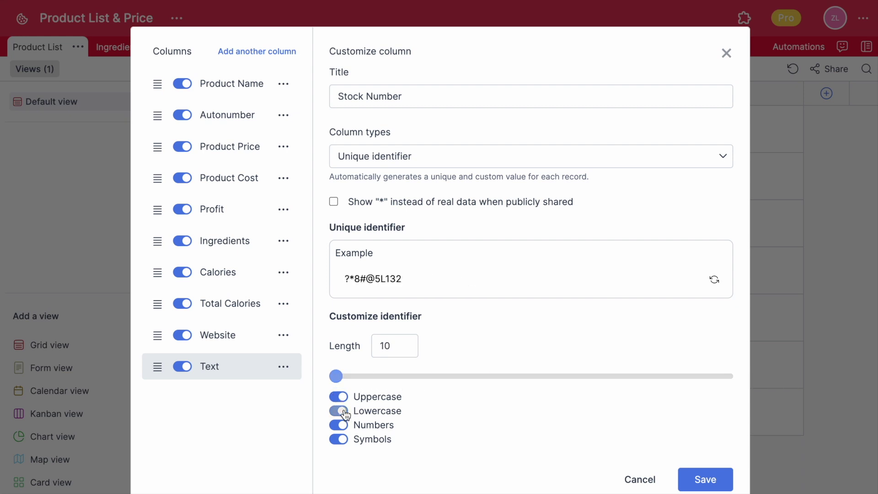
click(342, 440)
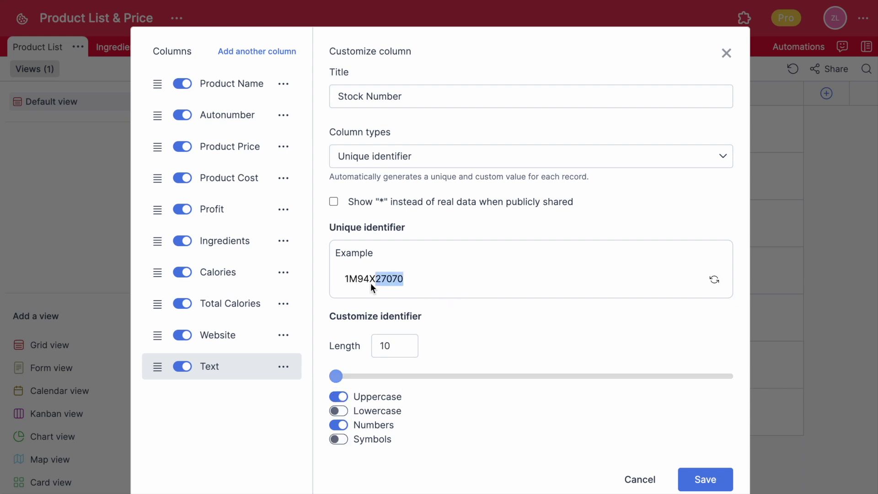
click(704, 479)
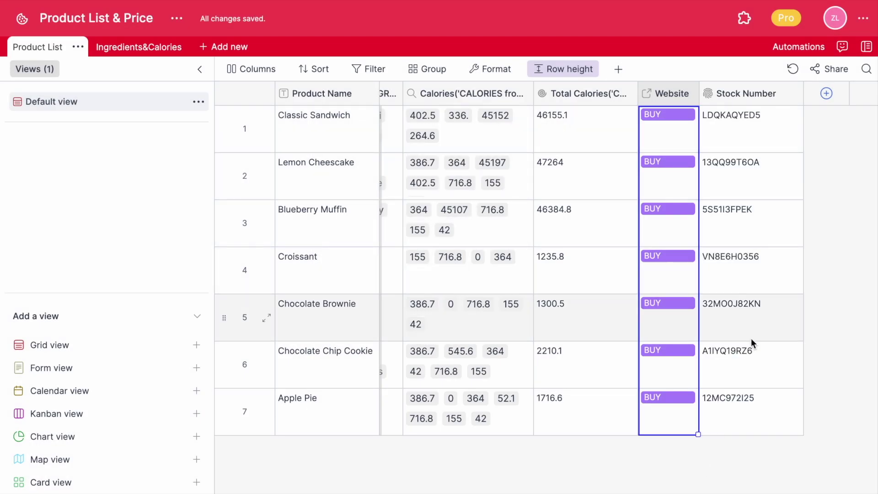
Add a new column to the right of Stock Number
scroll(757, 130, right, 5)
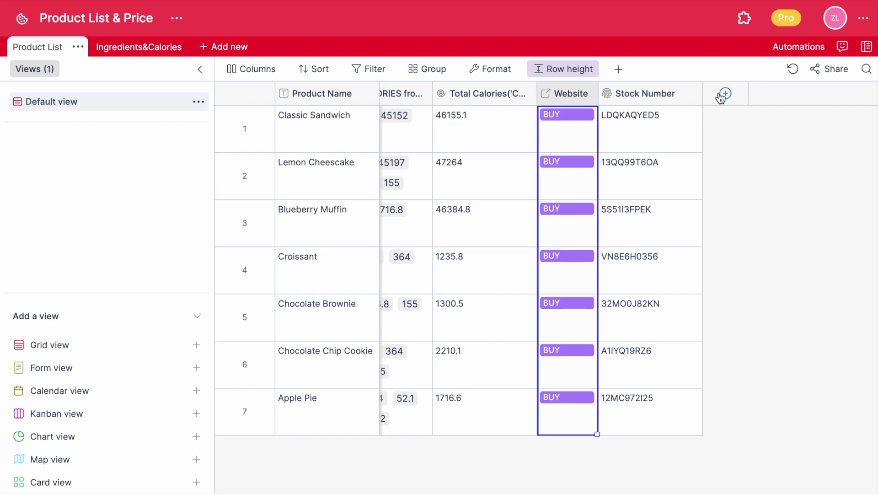
click(722, 96)
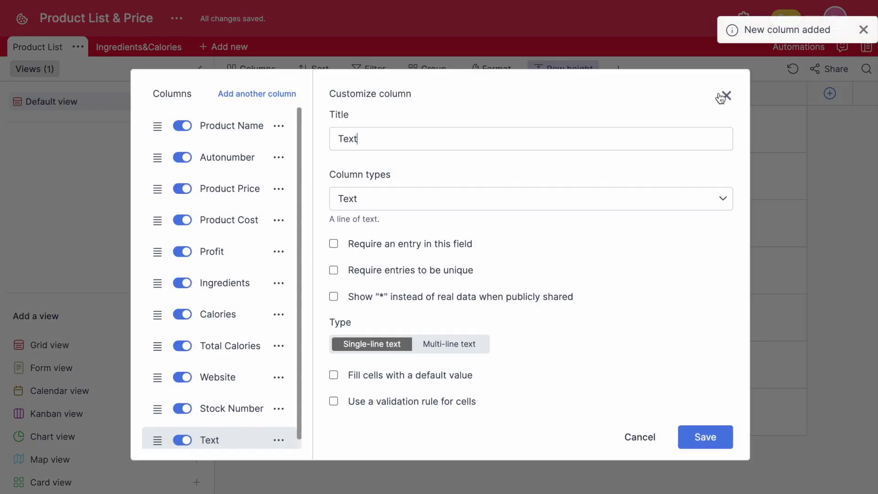
Make the new column a Geolocation column titled Location, then open row 1's location map
click(699, 200)
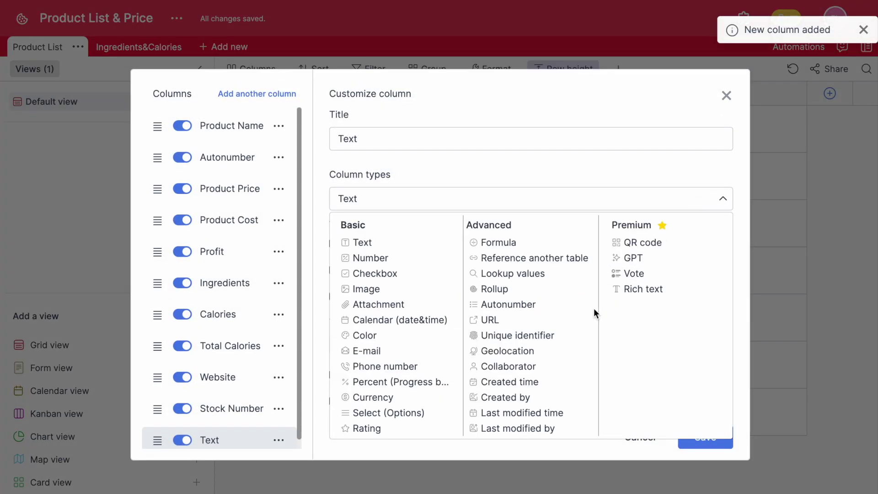
click(508, 351)
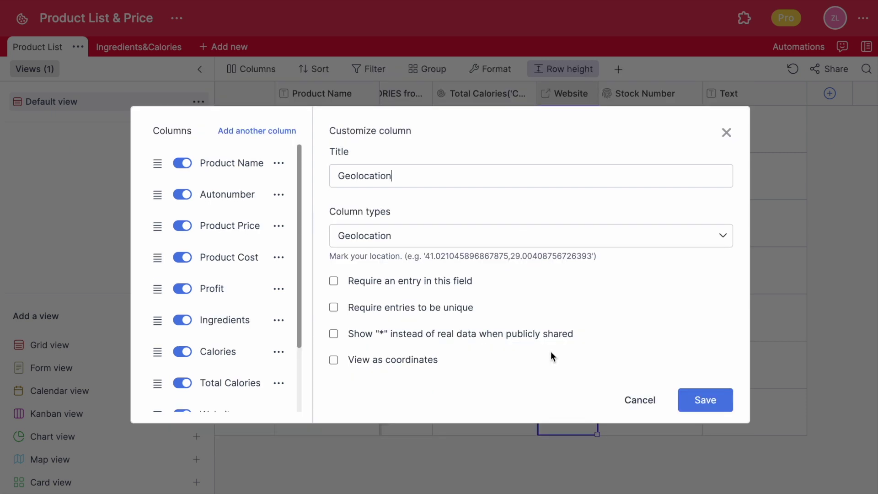
double_click(366, 176)
text(Locai)
key(BackSpace)
text(tion)
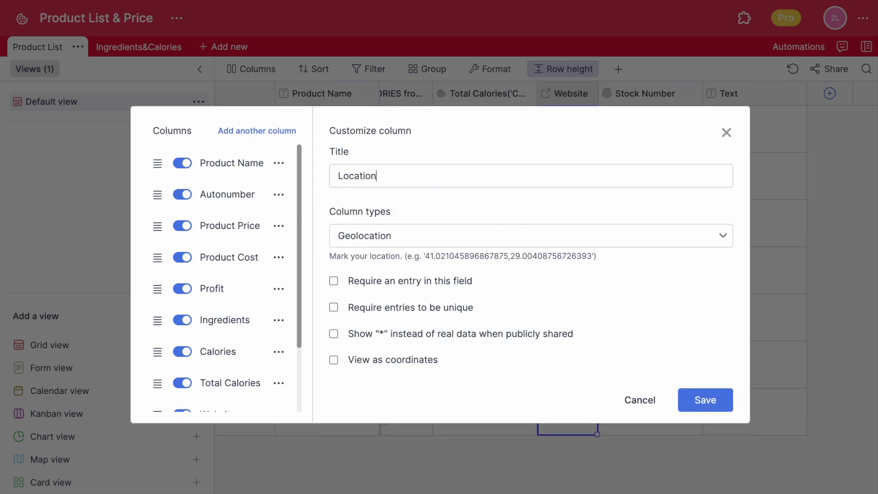
click(700, 403)
click(698, 141)
Set row 2's Location to the New York search result on the map
click(698, 140)
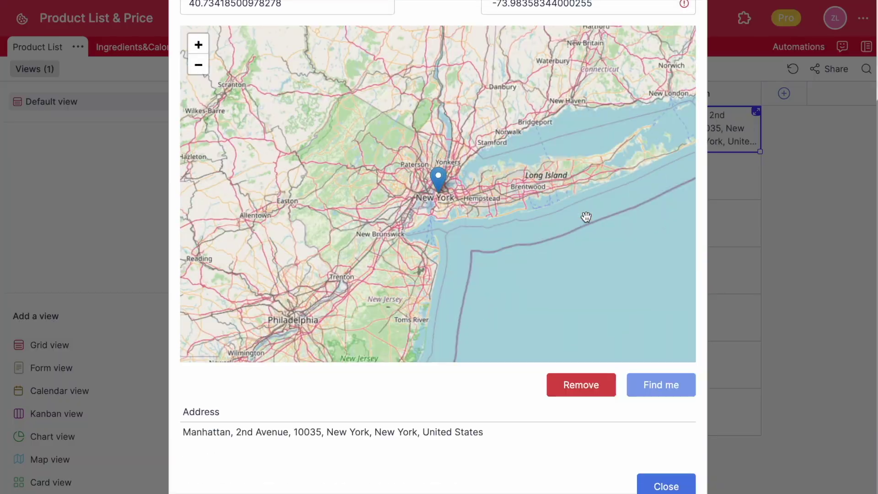
click(666, 484)
click(725, 176)
click(725, 175)
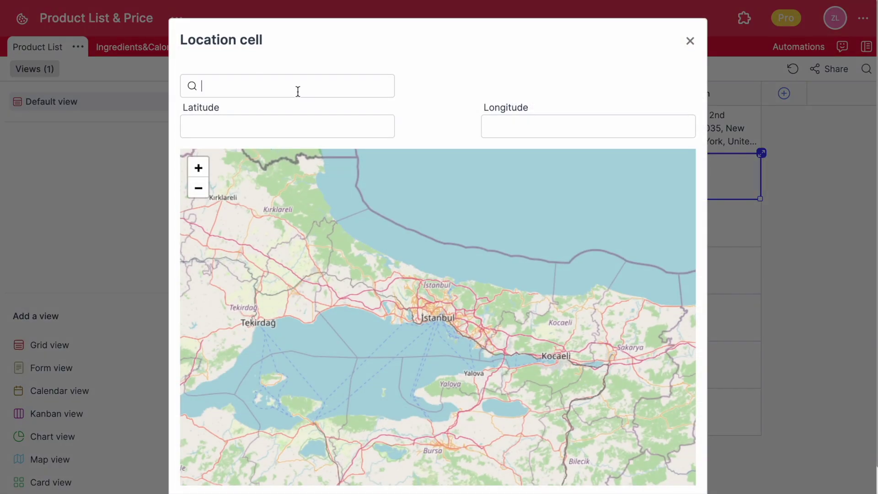
text(New York)
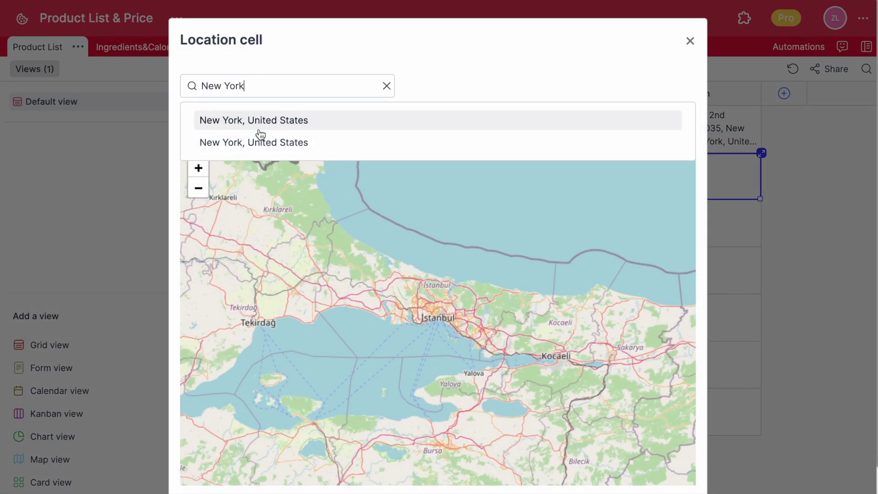
click(258, 128)
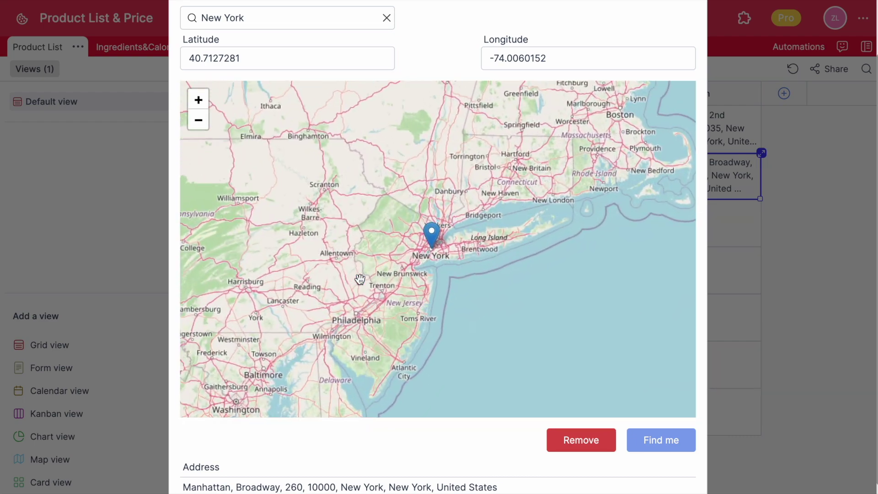
scroll(360, 279, down, 2)
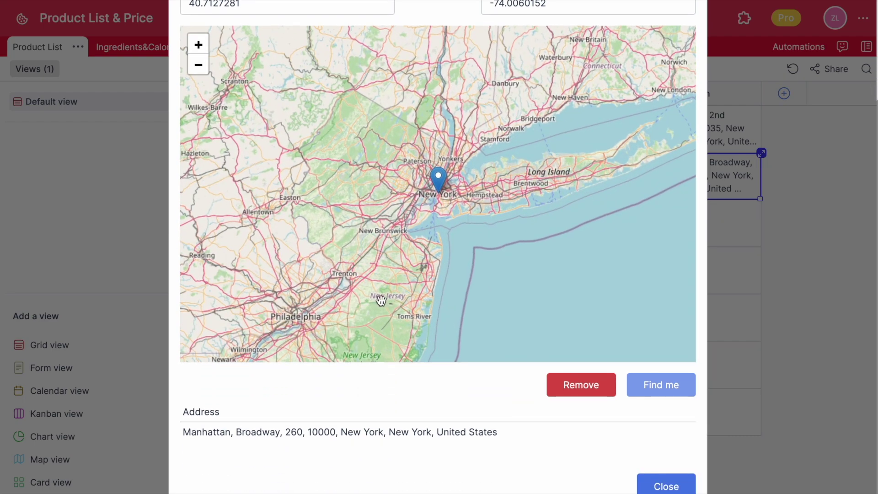
click(664, 484)
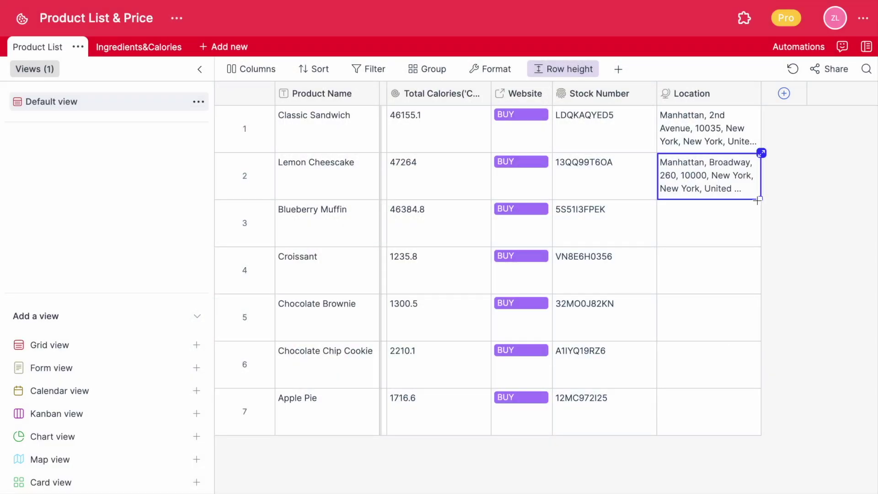
Copy row 2's New York location down to rows 3–7 and add another column
drag(759, 199, 738, 418)
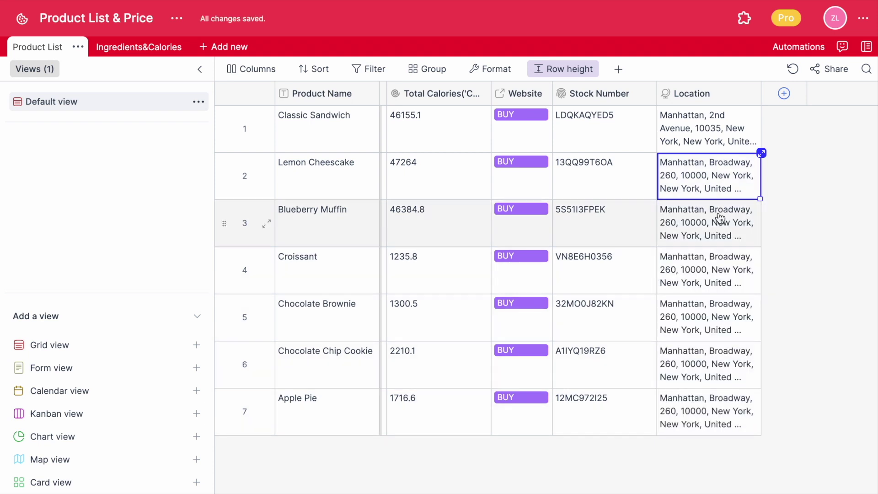
scroll(714, 142, right, 3)
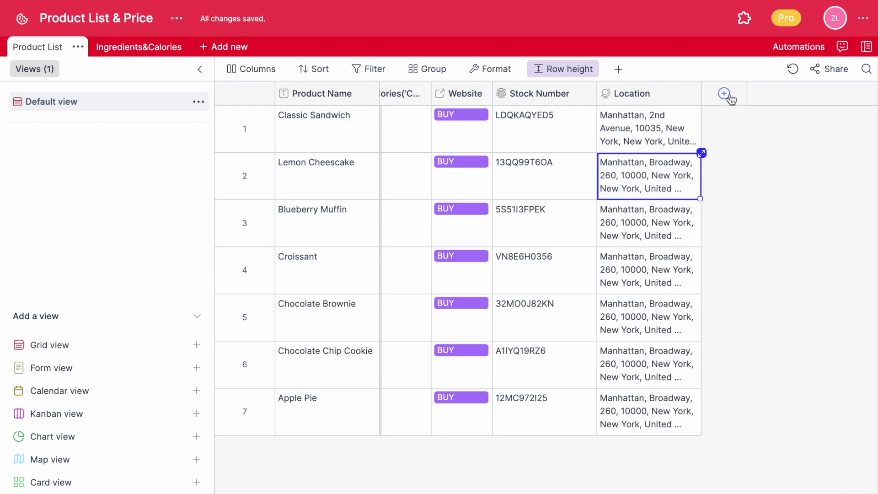
click(726, 94)
Make the new column a Collaborator column that allows multiple collaborators
click(668, 198)
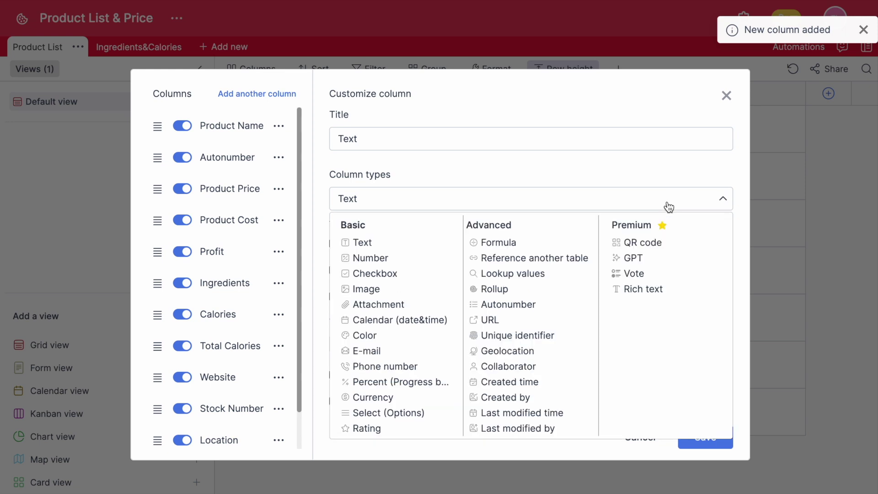
click(526, 366)
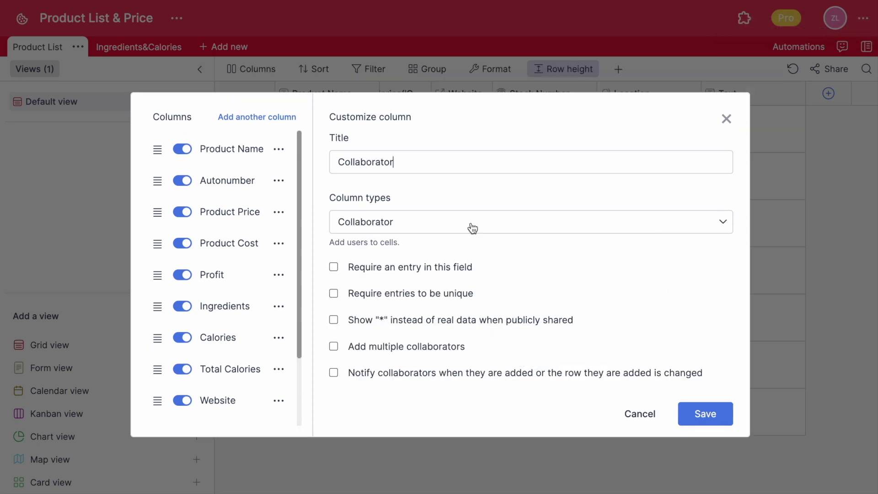
click(333, 347)
click(704, 416)
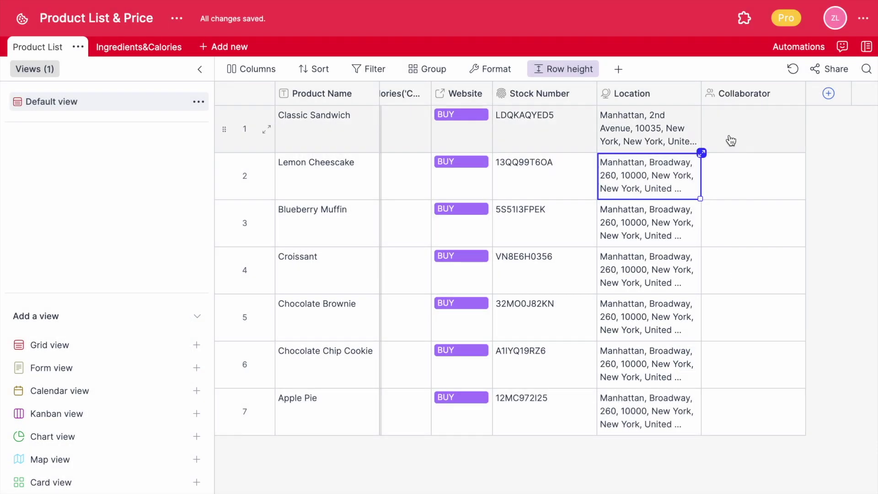
Assign a collaborator to Classic Sandwich and copy it down to rows 2–7
click(728, 138)
click(794, 131)
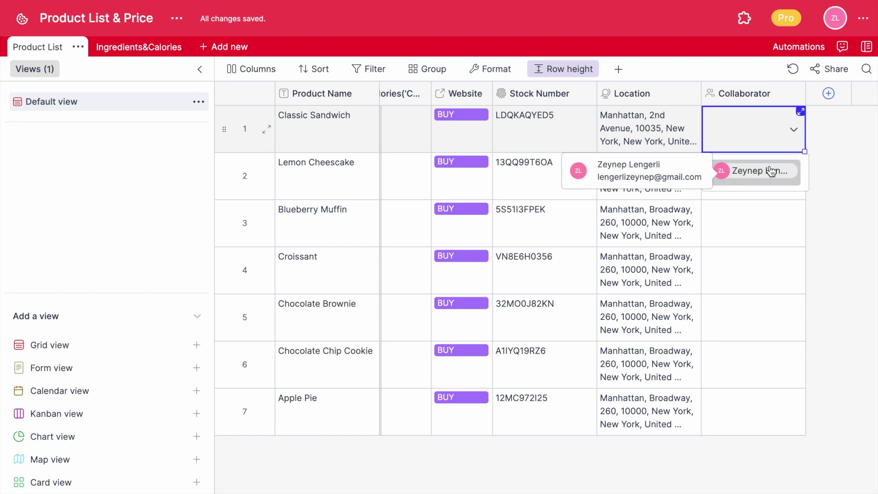
click(754, 171)
drag(803, 151, 786, 408)
scroll(756, 137, right, 2)
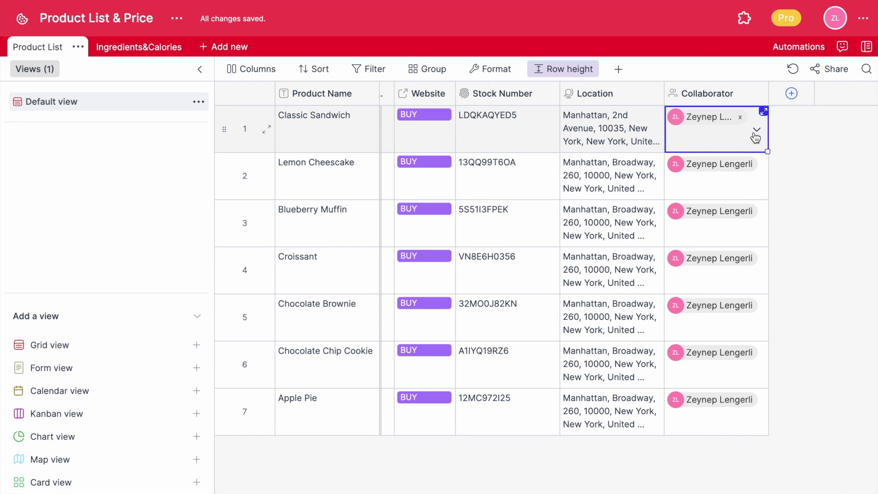
scroll(755, 137, right, 3)
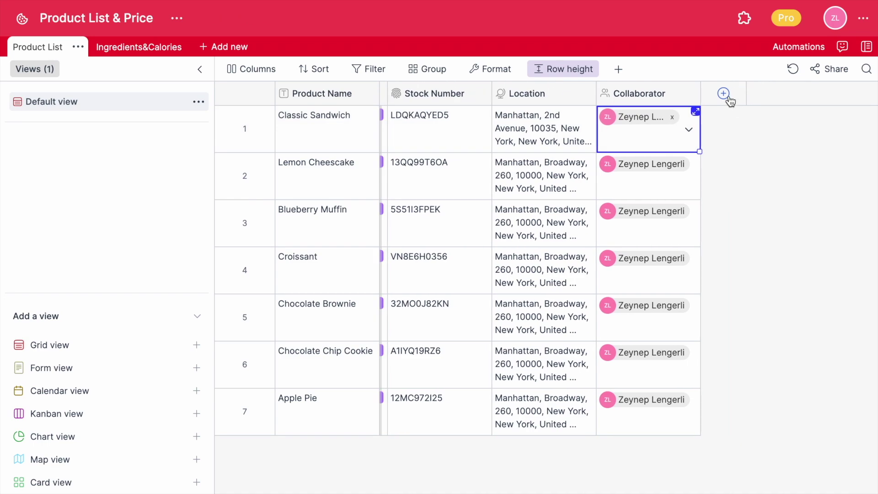
Add a Created time column in EU date format with time included, e.g. 24/12/2023 00:43
click(724, 94)
click(668, 201)
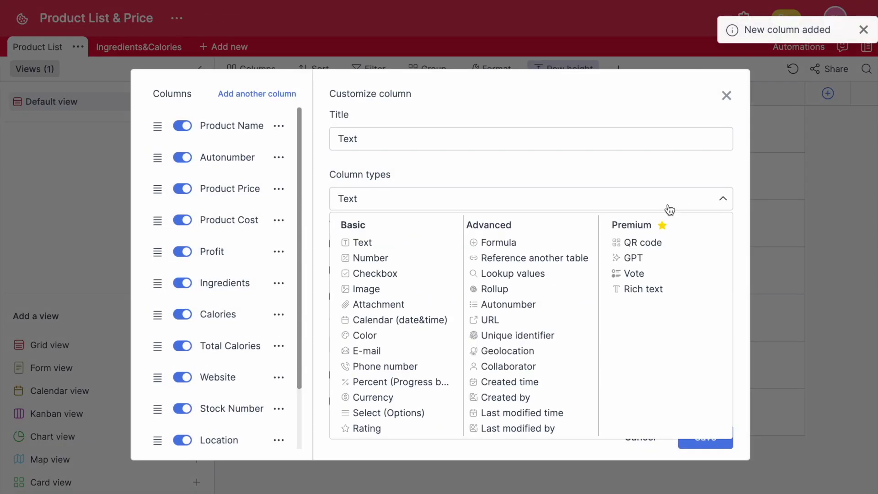
click(509, 382)
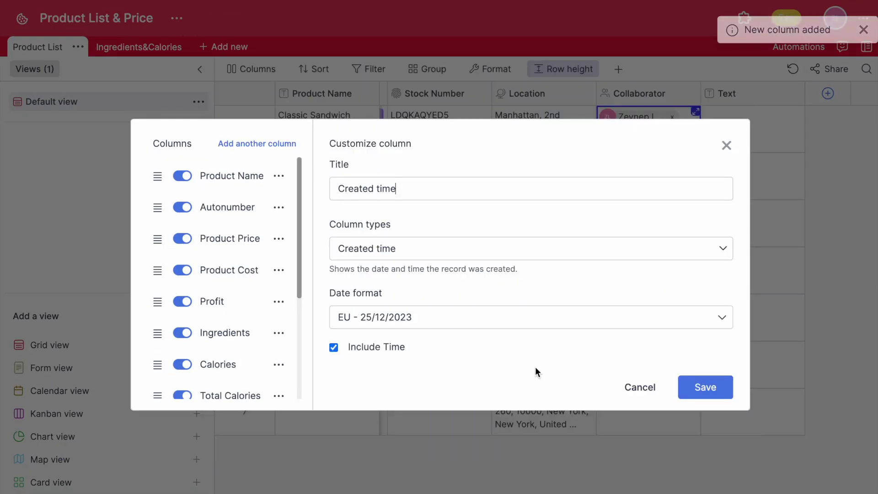
click(417, 326)
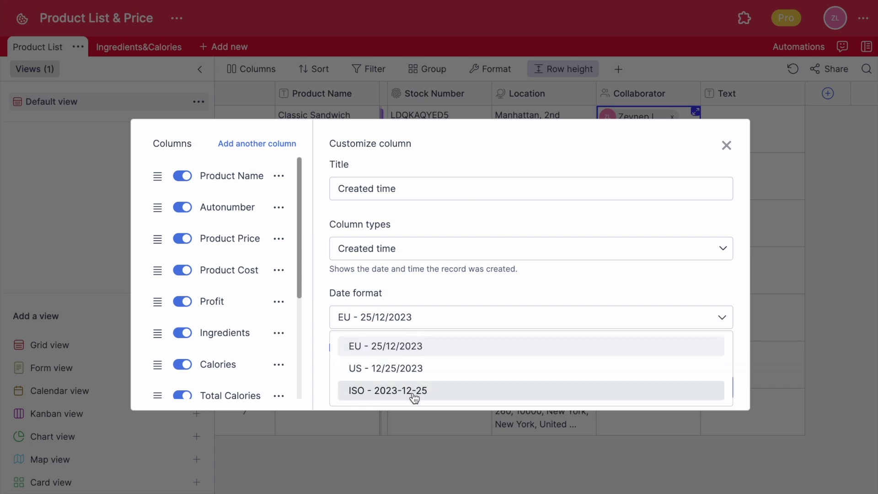
click(423, 356)
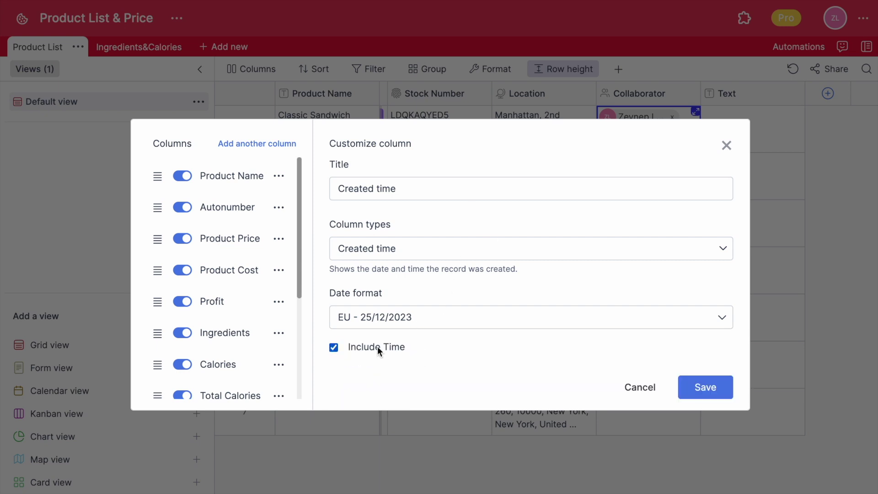
click(338, 352)
click(686, 388)
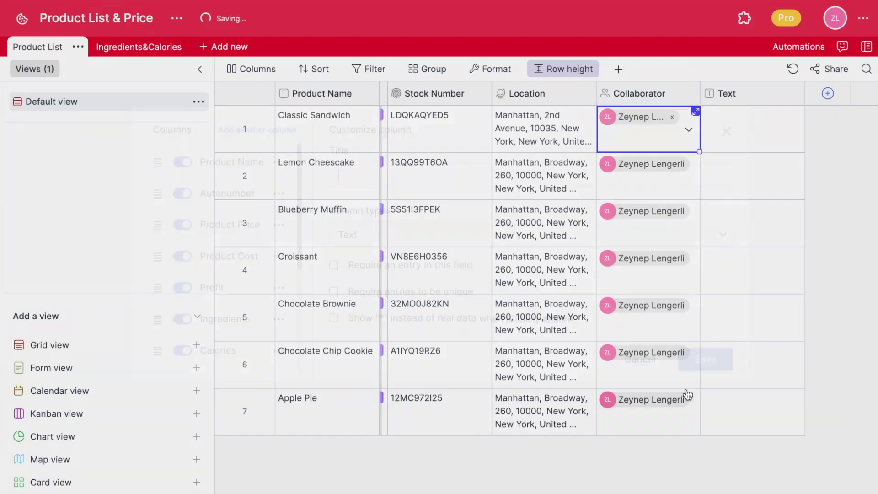
scroll(628, 331, right, 3)
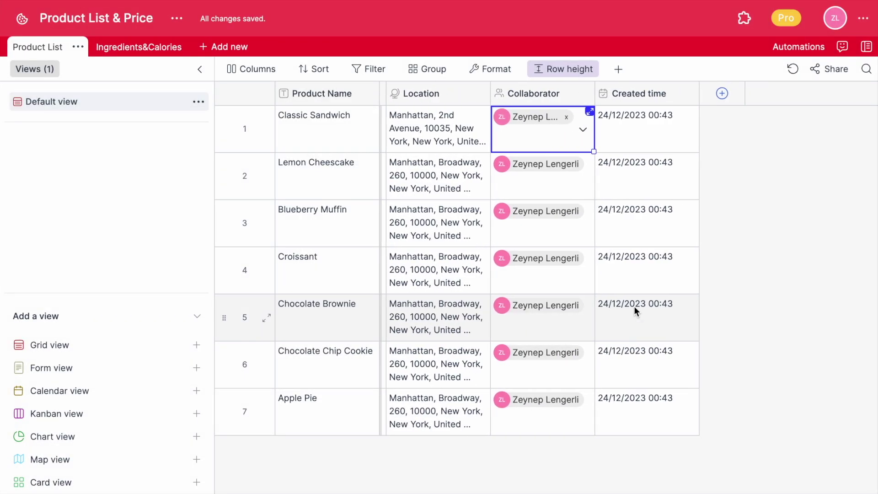
Add a Created by column after Created time, then insert another new column
click(722, 94)
click(622, 198)
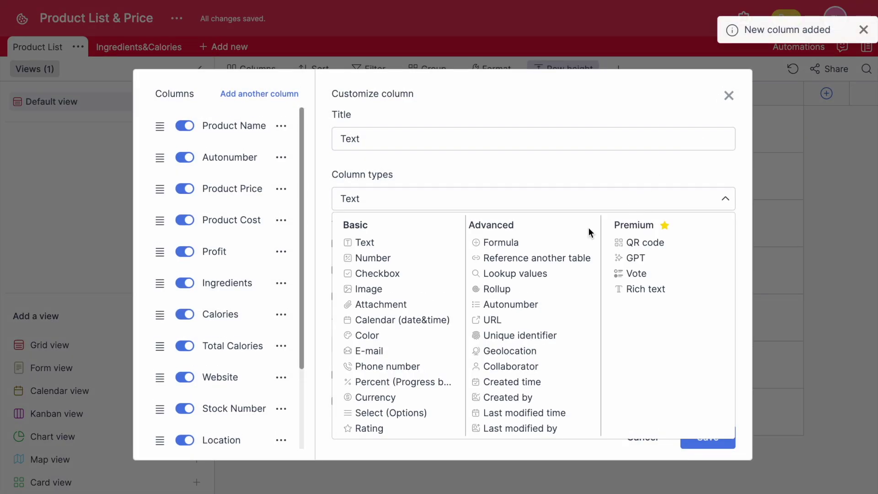
click(545, 397)
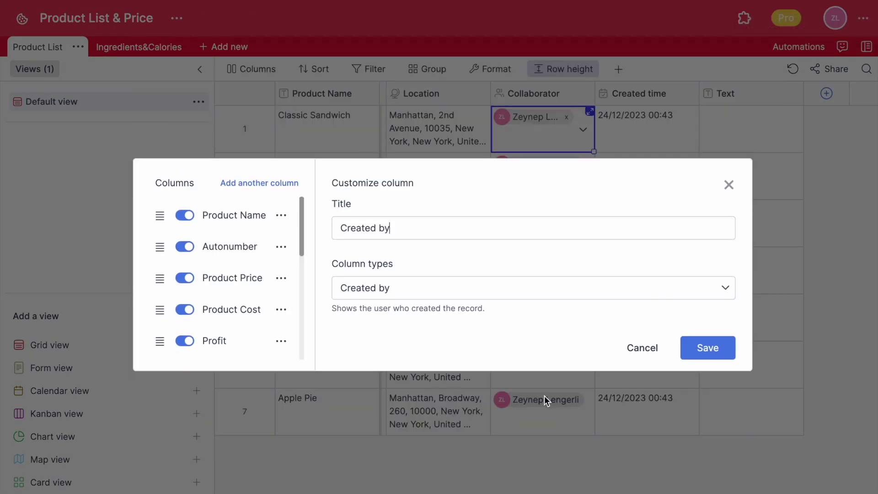
click(699, 346)
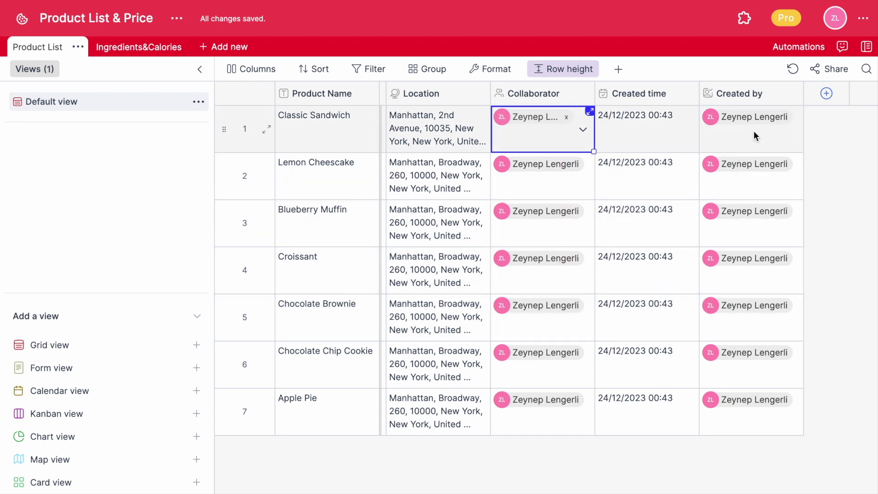
click(753, 131)
scroll(753, 132, right, 3)
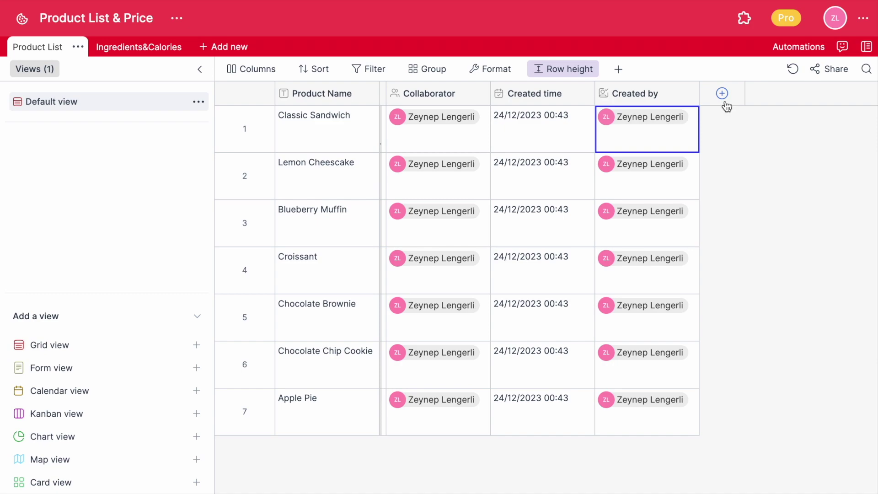
click(725, 103)
Make the new column Last modified time in EU format, showing 25/12/2023 14:03
click(609, 206)
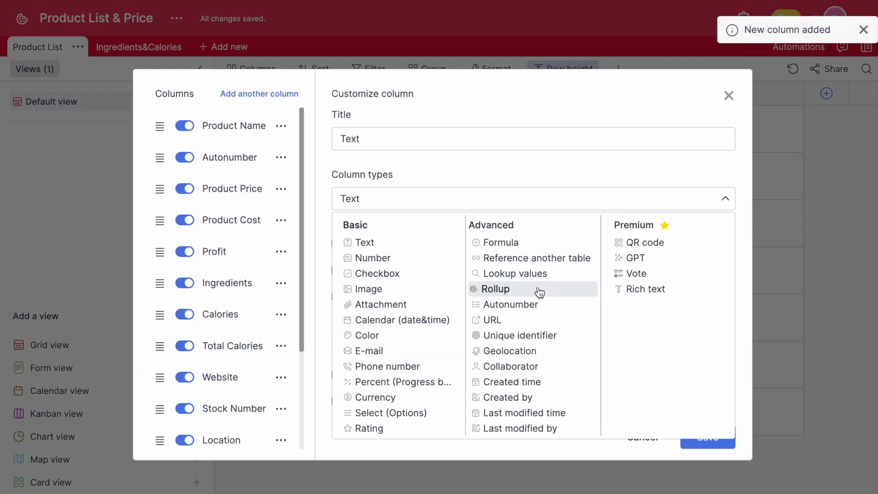
click(538, 411)
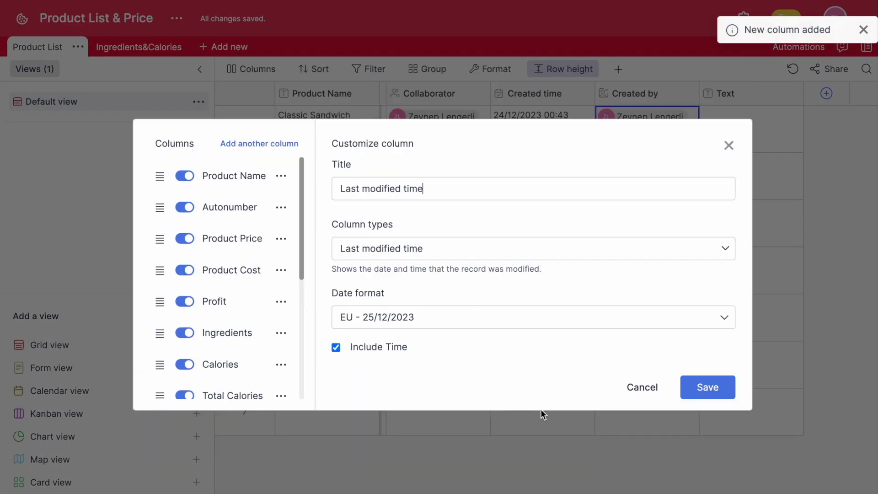
click(379, 325)
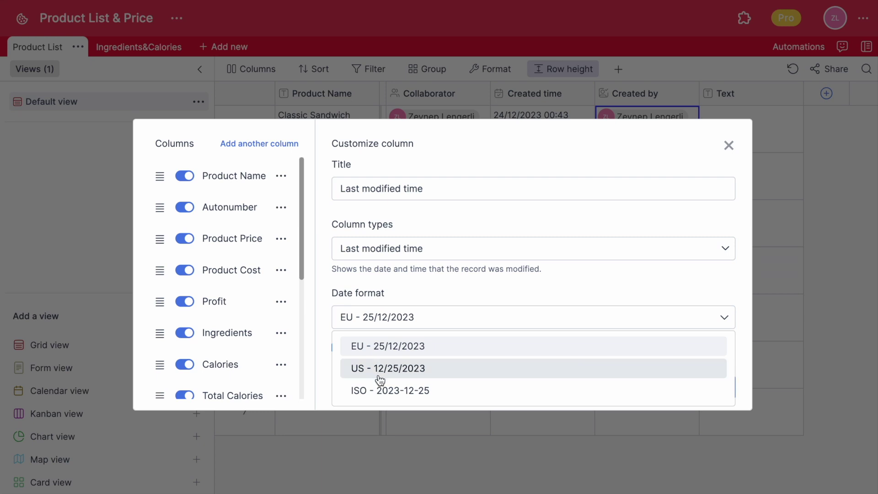
click(389, 350)
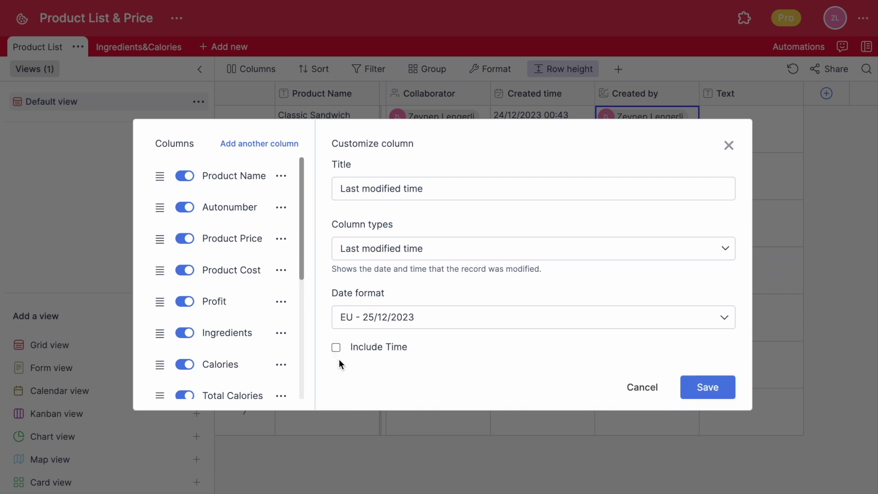
click(719, 398)
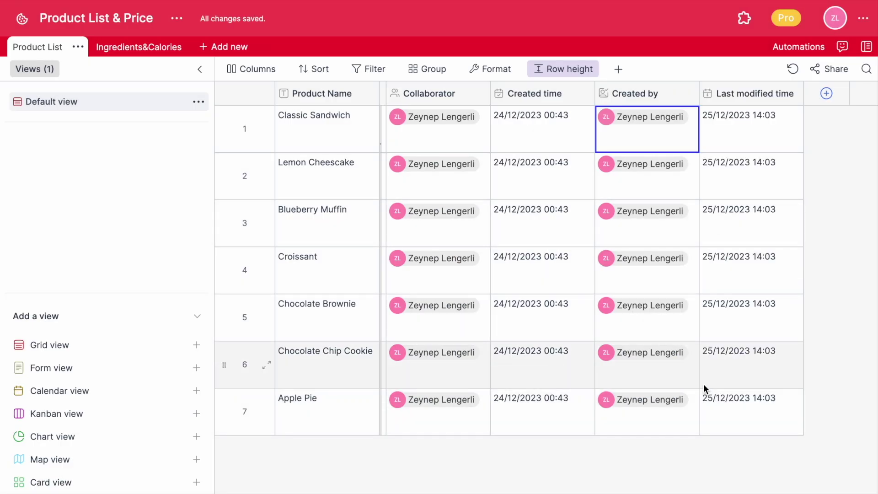
scroll(704, 384, right, 3)
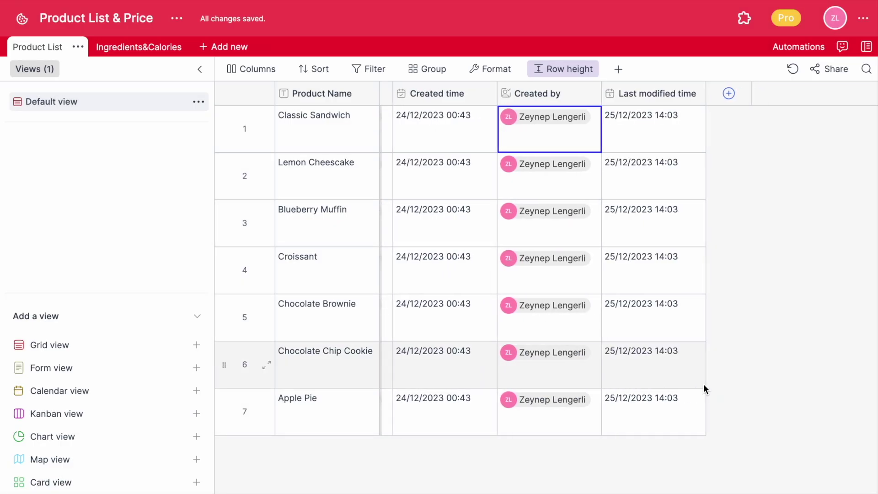
Add a Last modified by column after Last modified time, showing each product's last editor
click(727, 95)
click(579, 201)
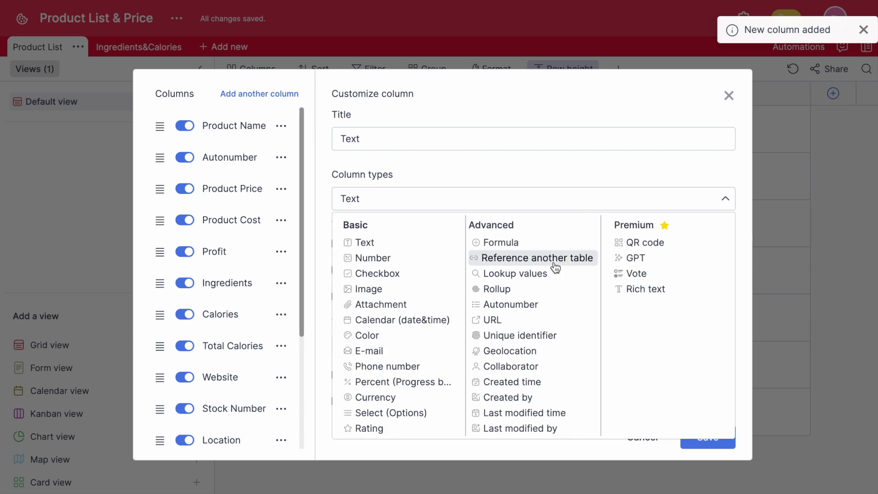
click(544, 428)
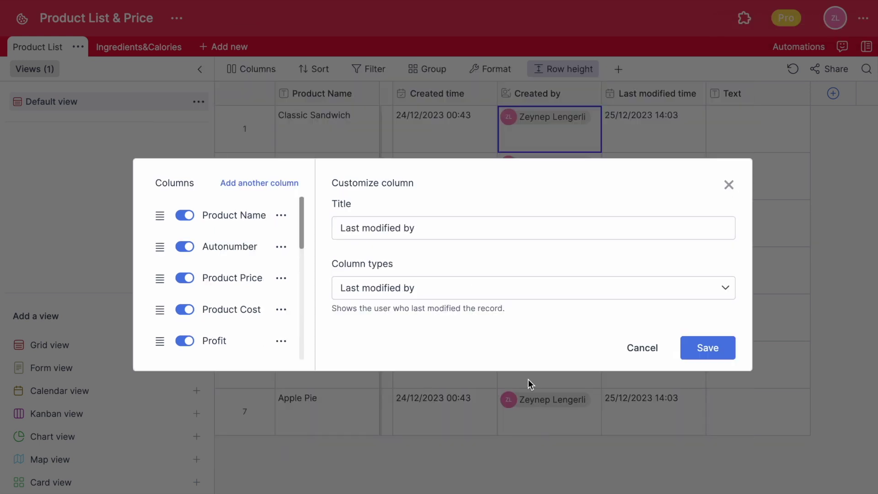
click(506, 239)
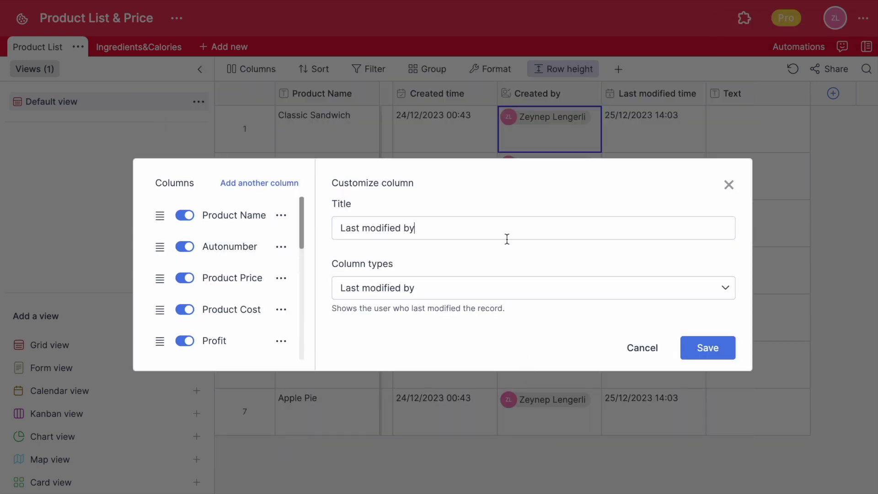
click(701, 359)
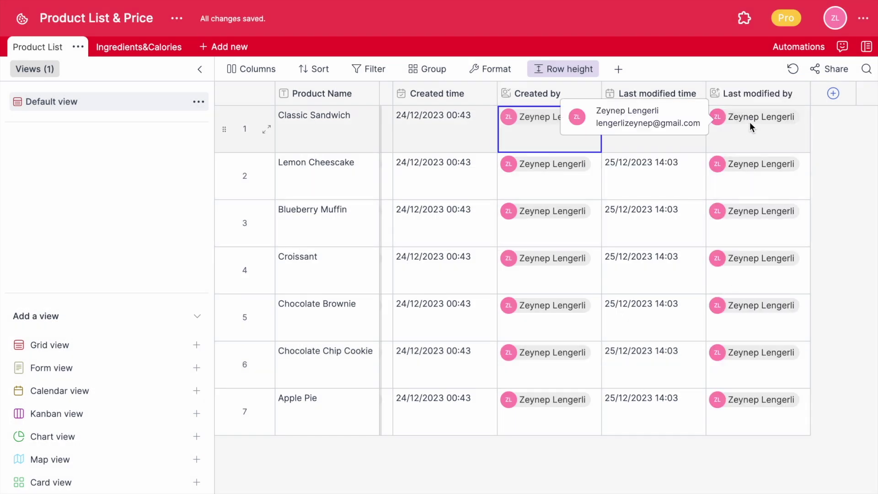
click(750, 122)
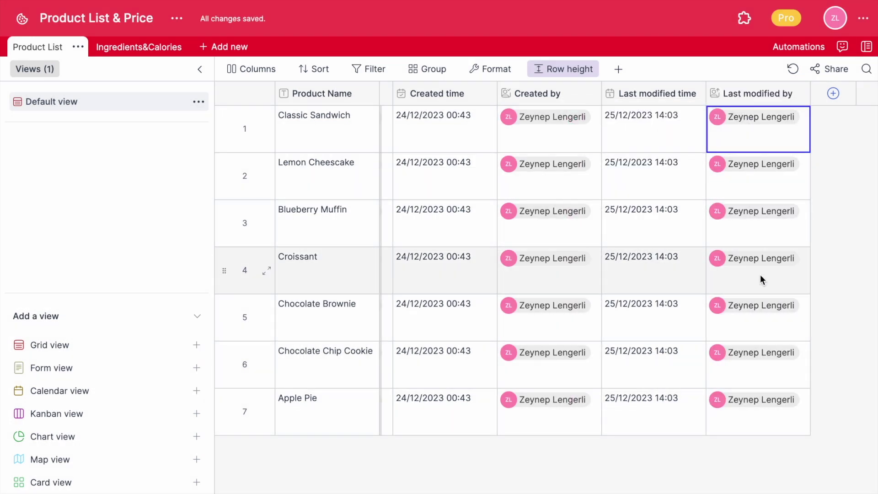
Scroll the grid back left to Product Name, Autonumber, Price, Cost and Profit
scroll(760, 133, left, 6)
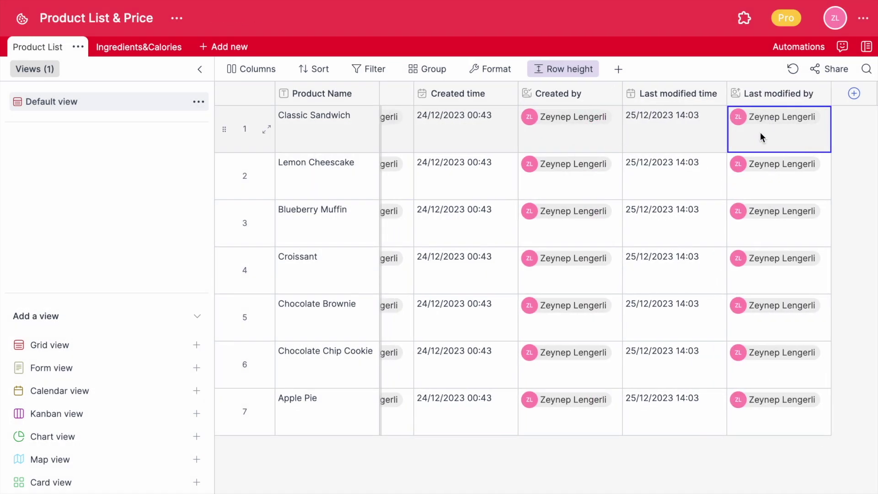
scroll(760, 132, left, 6)
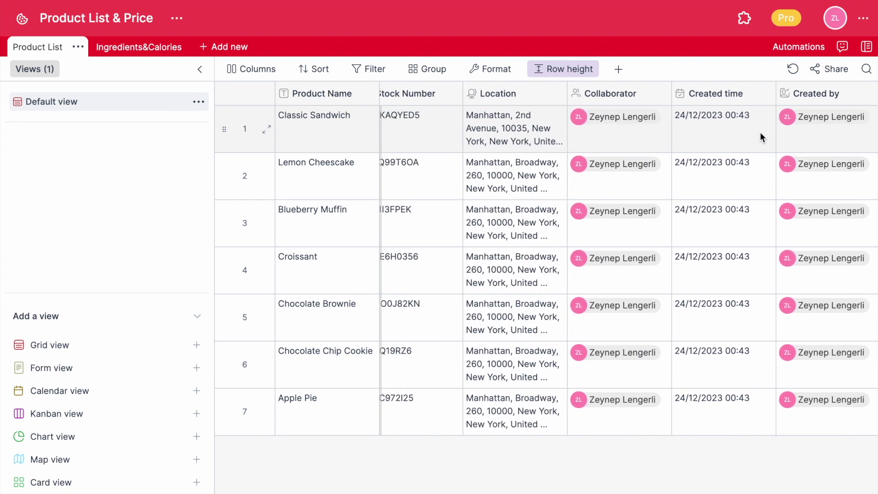
scroll(761, 138, left, 7)
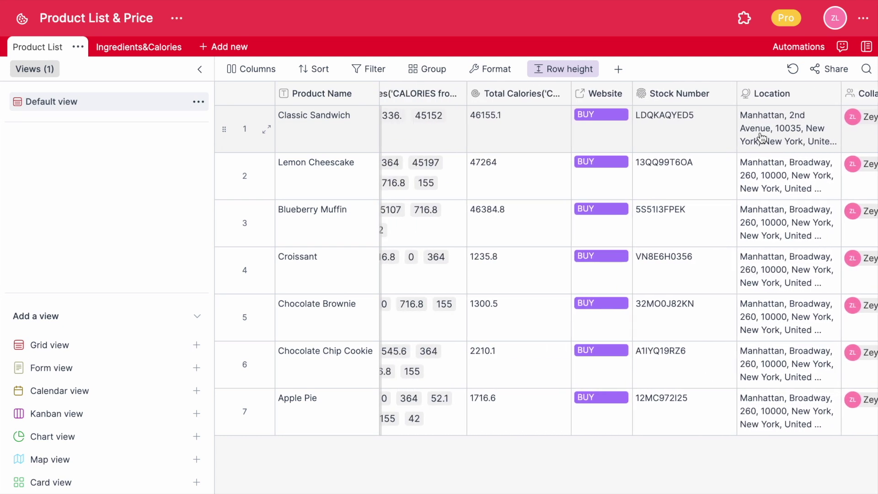
scroll(761, 137, left, 3)
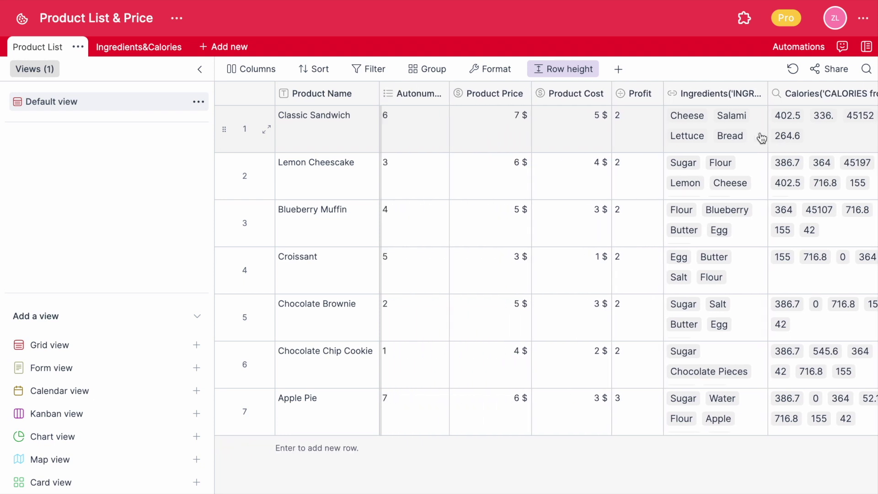